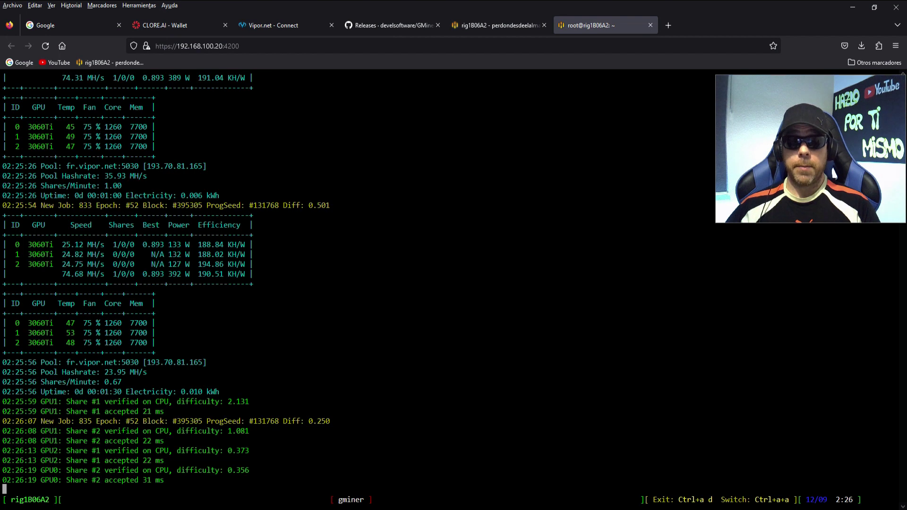
Step: Check the algorithm, hashrate, miner and coin shown in the general overview of rig1B06A2
click(495, 25)
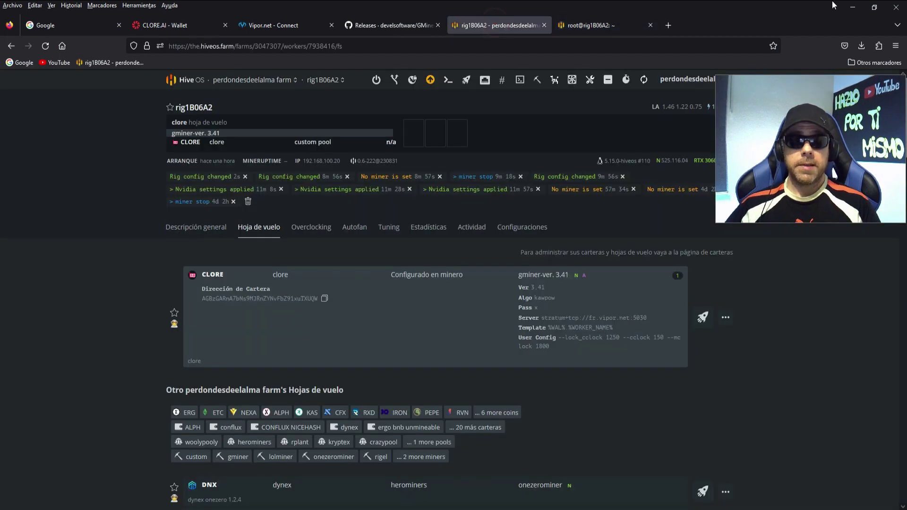
click(198, 233)
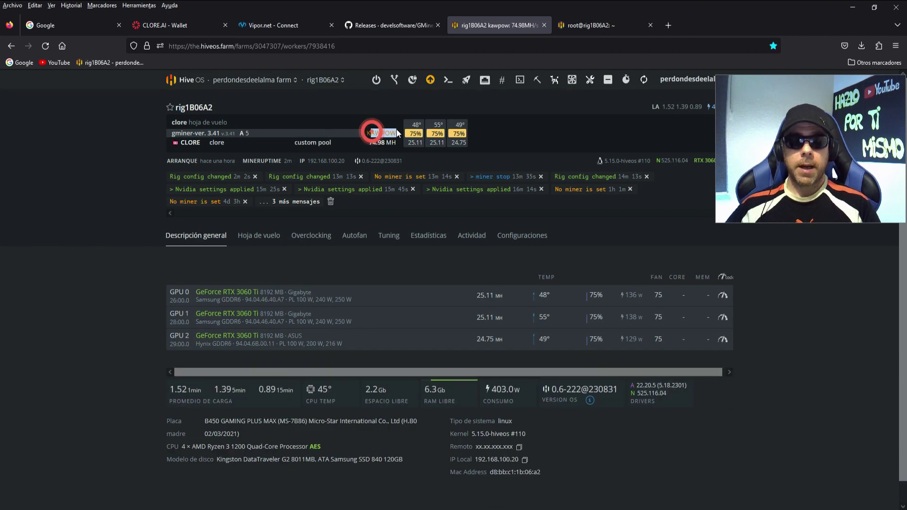
double_click(380, 143)
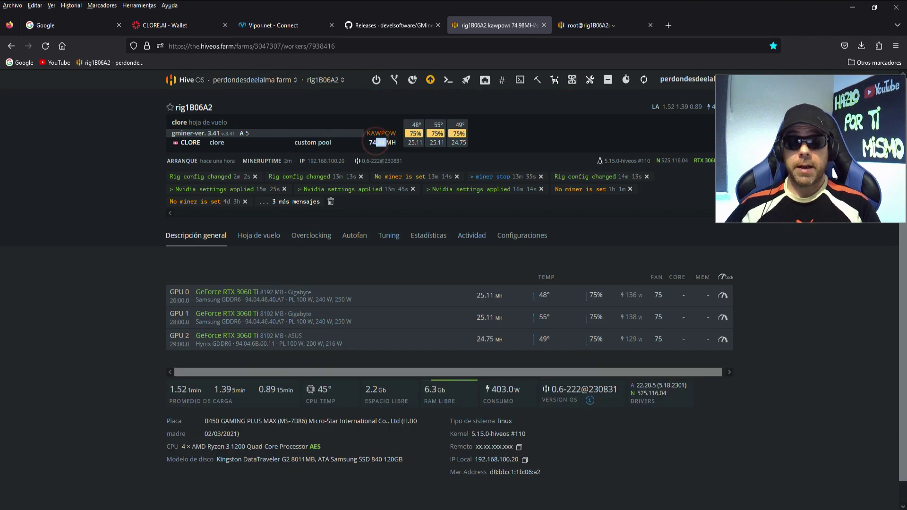
drag(181, 132, 220, 143)
click(141, 141)
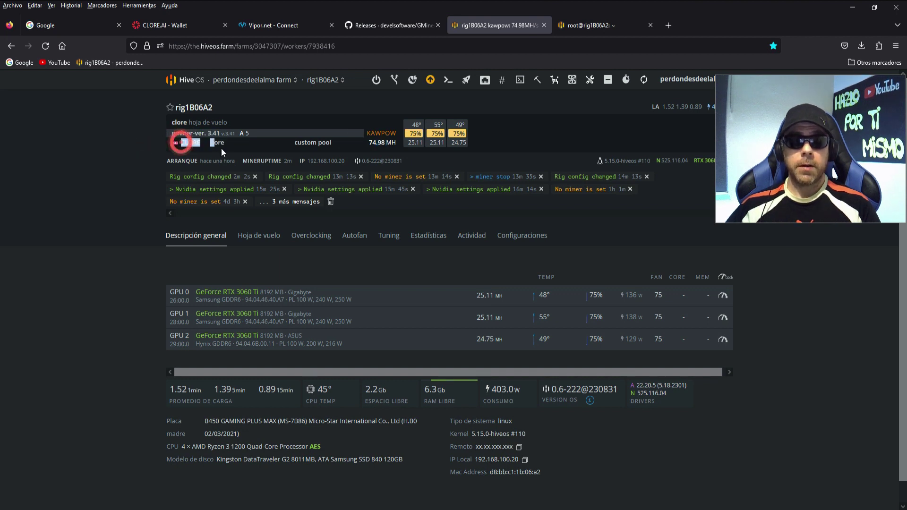
click(151, 165)
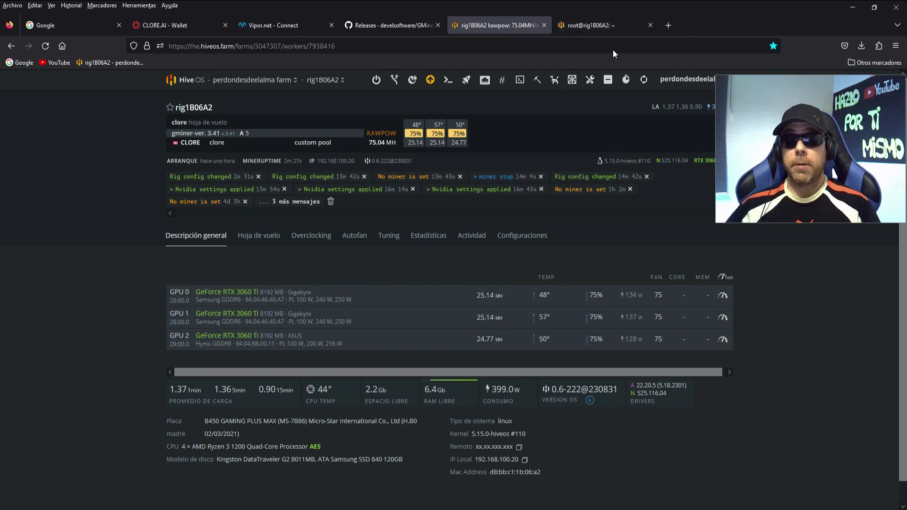
Step: Review the gminer output in the rig's remote console and return to the Hive OS rig overview
click(588, 24)
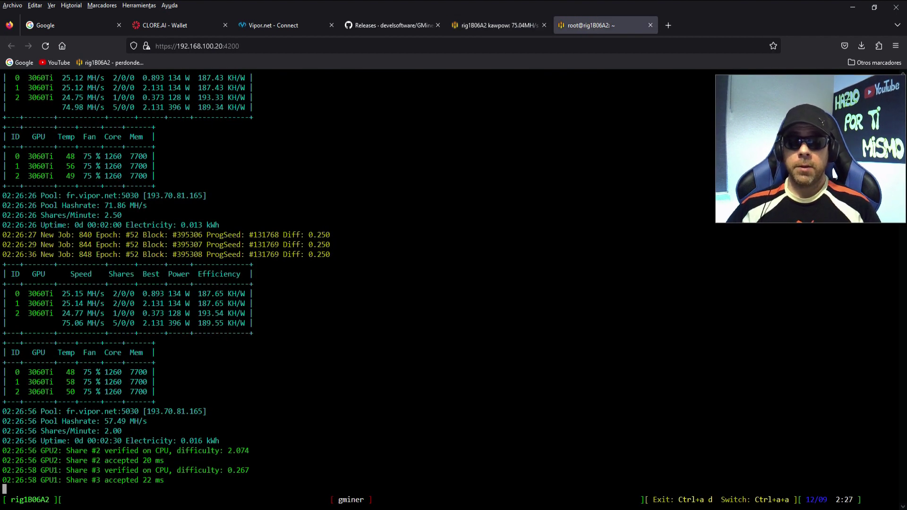
key(ctrl+a)
key(w)
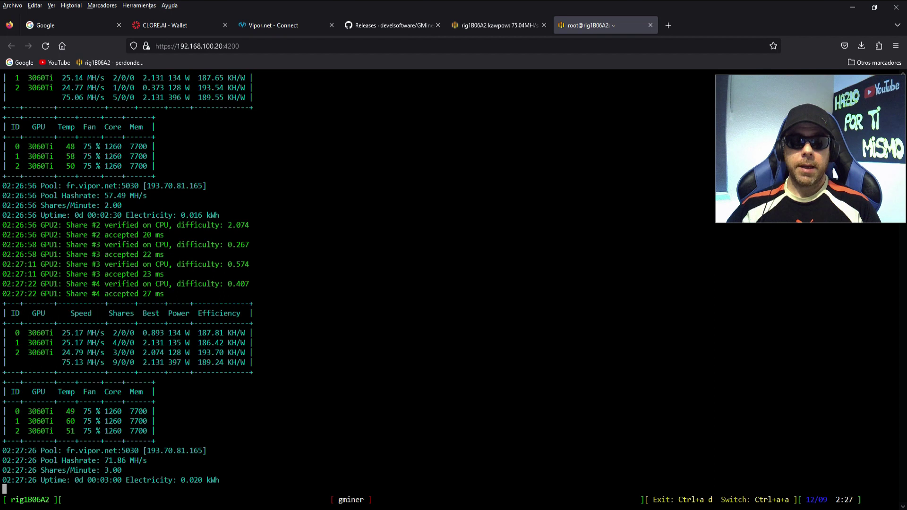
key(ctrl+Page_Up)
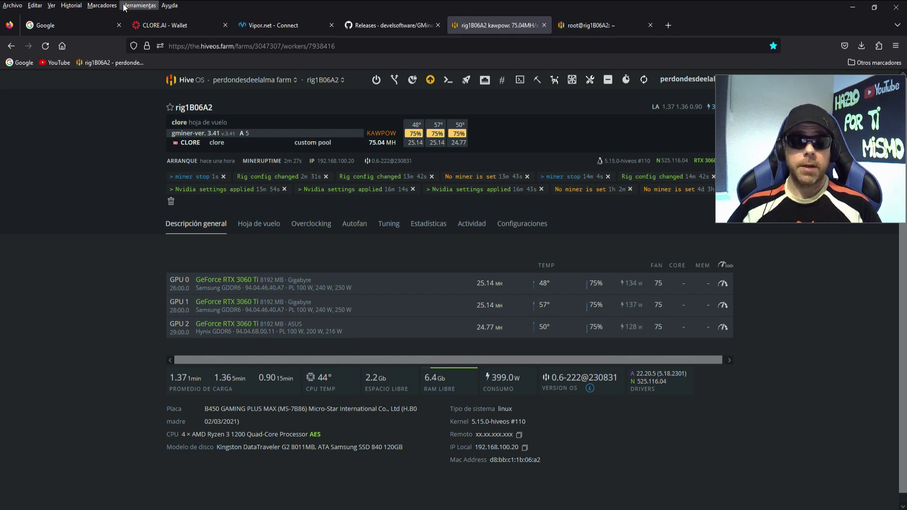
Step: Locate the gminer_3_41_windows64.zip asset of release 3.41 on the GMiner GitHub page and minimize the browser
click(364, 30)
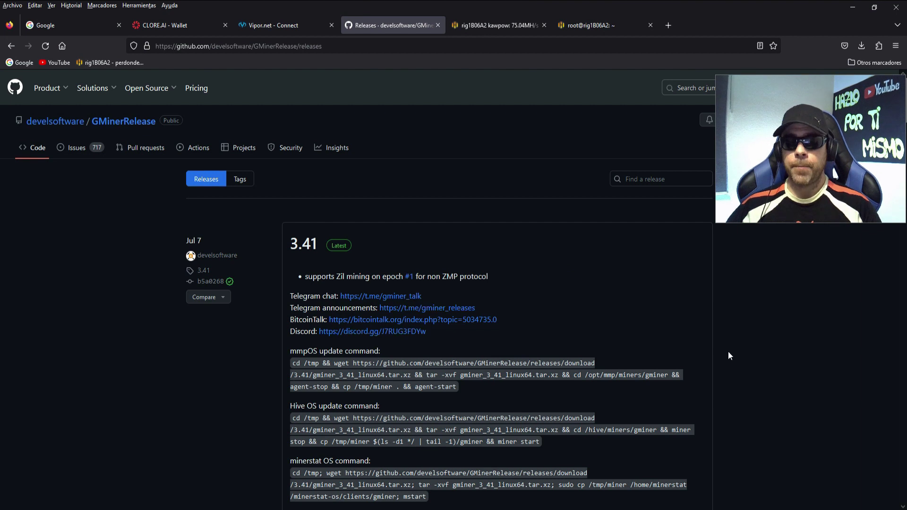
scroll(425, 331, down, 5)
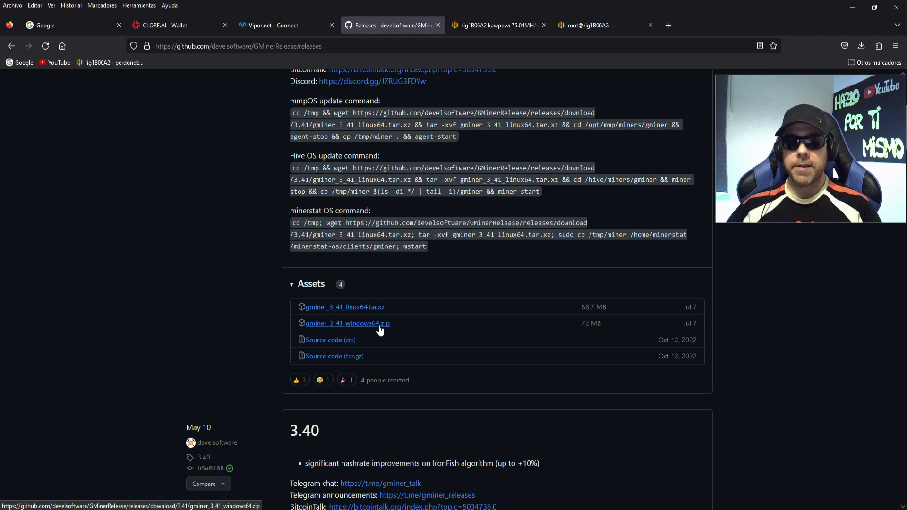
click(853, 7)
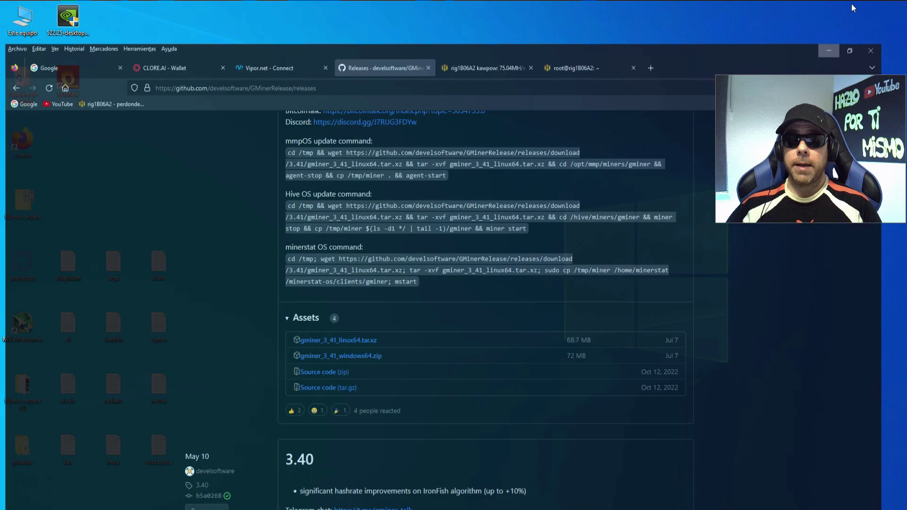
Step: Extract the gminer_3_41_windows64 archive inside the pruebas desktop folder into its own subfolder and open that subfolder
double_click(22, 447)
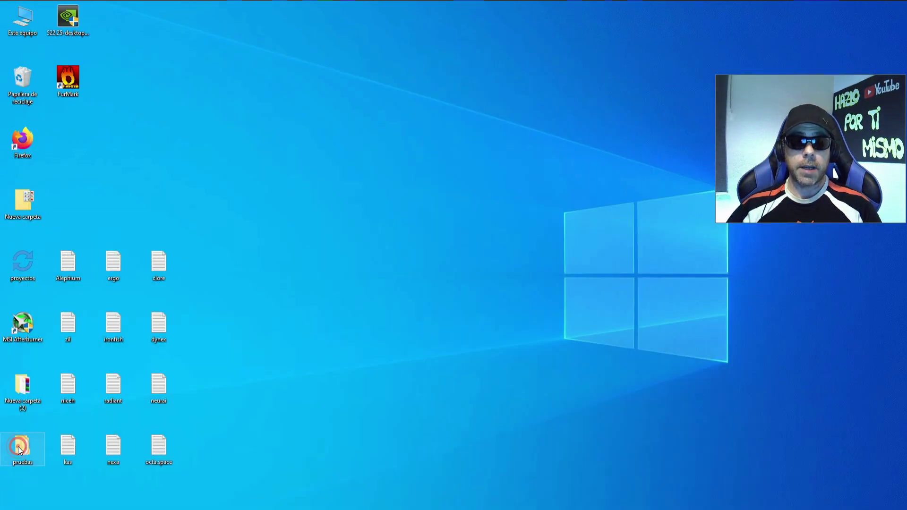
click(433, 106)
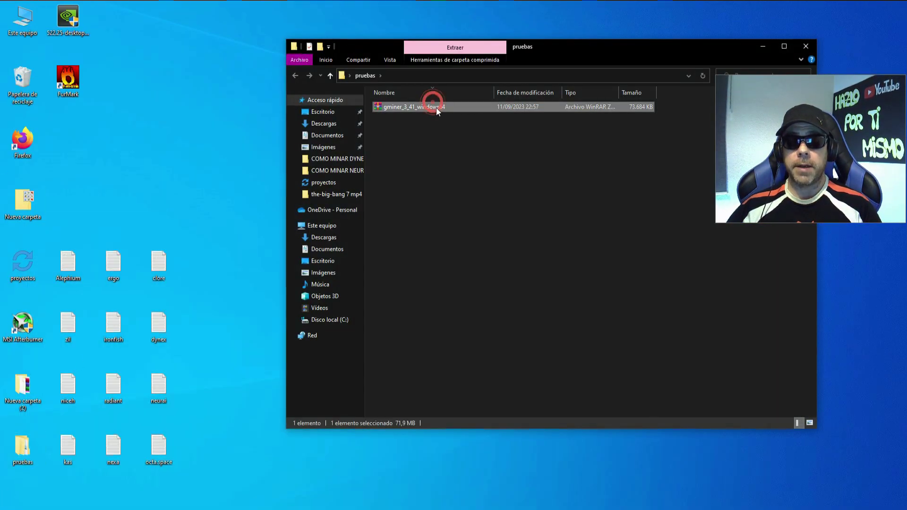
right_click(433, 108)
click(461, 159)
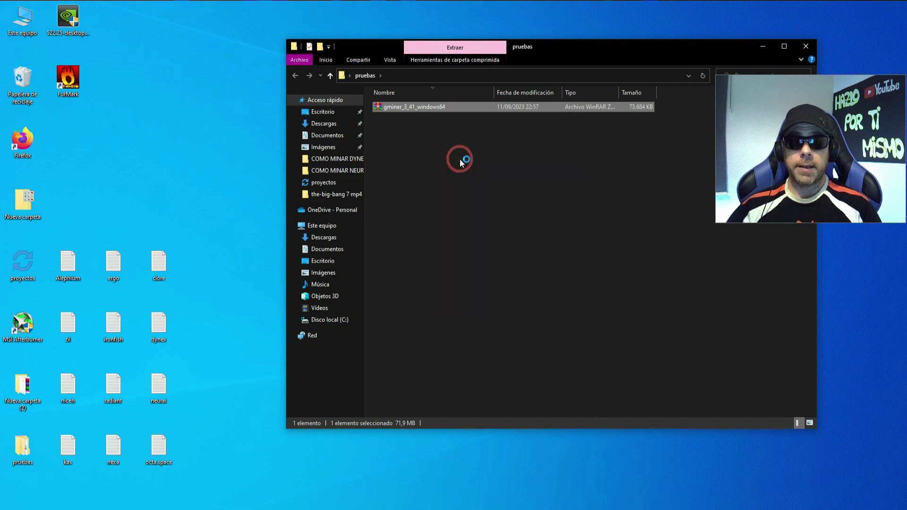
double_click(392, 118)
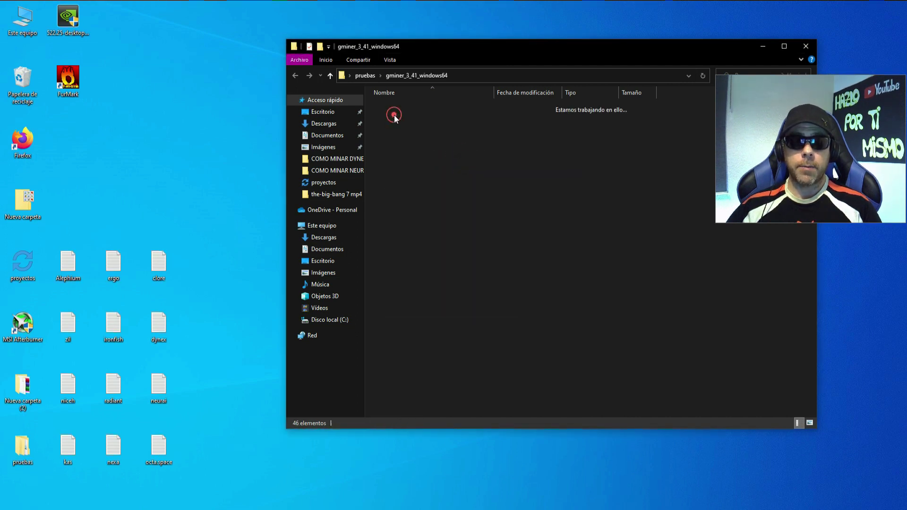
Step: Duplicate the mine_ravencoin batch file within the gminer_3_41_windows64 folder
scroll(453, 298, down, 1)
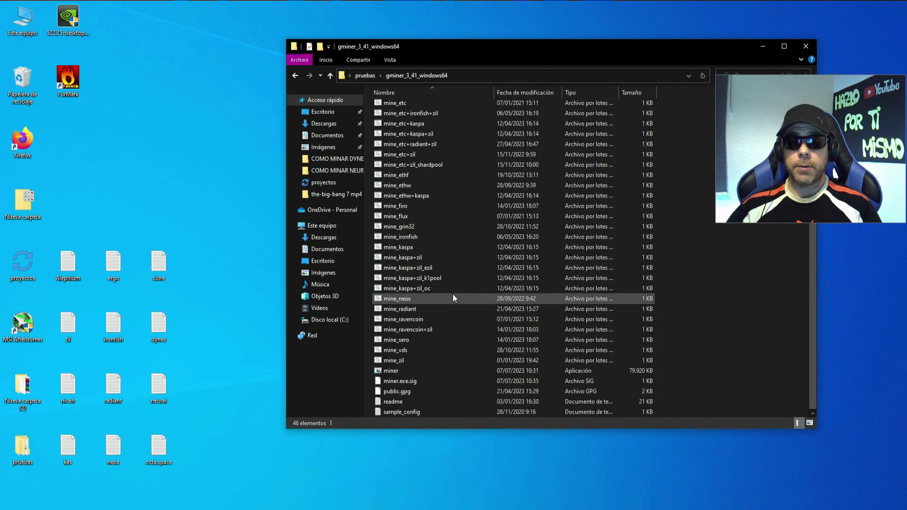
click(413, 319)
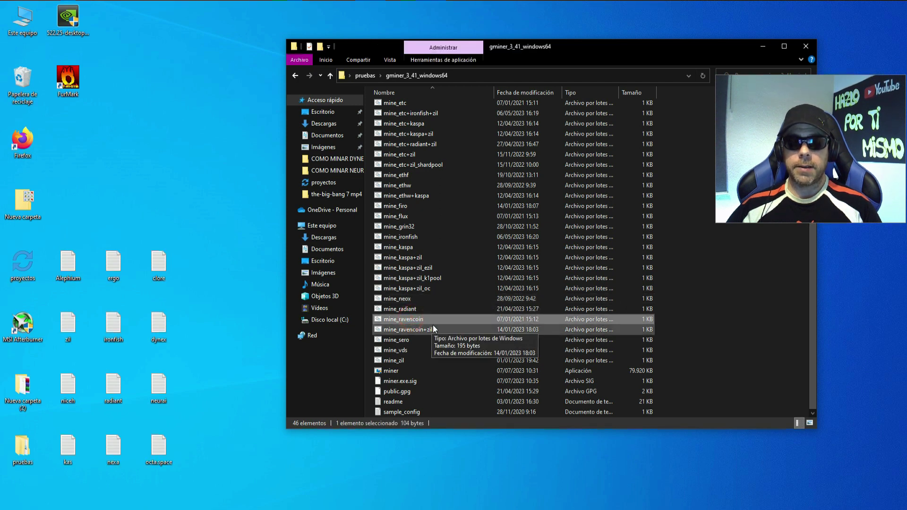
right_click(428, 318)
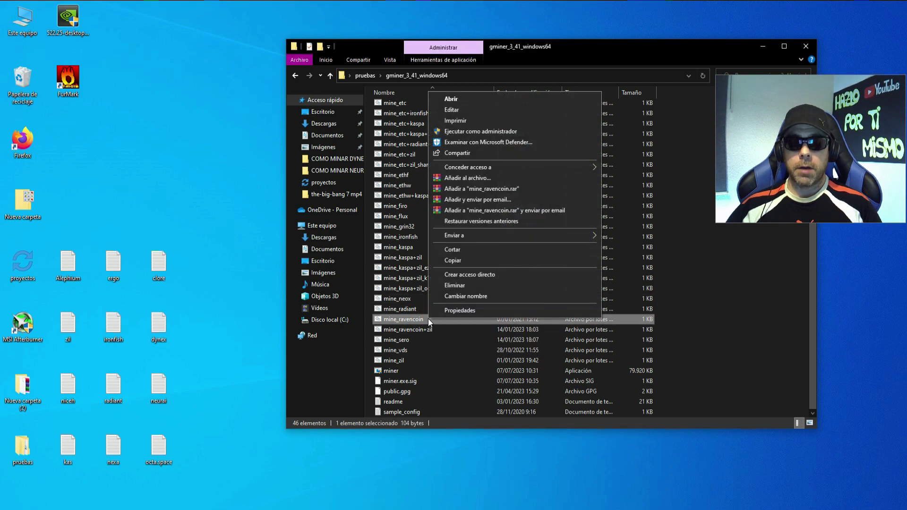
click(469, 260)
right_click(716, 316)
click(748, 383)
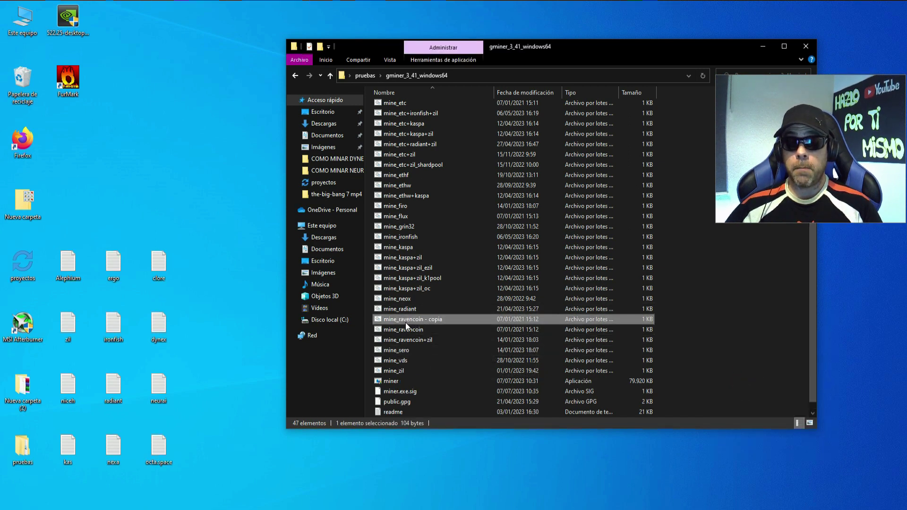
Step: Rename the copied mine_ravencoin batch file as mine_clore
right_click(439, 322)
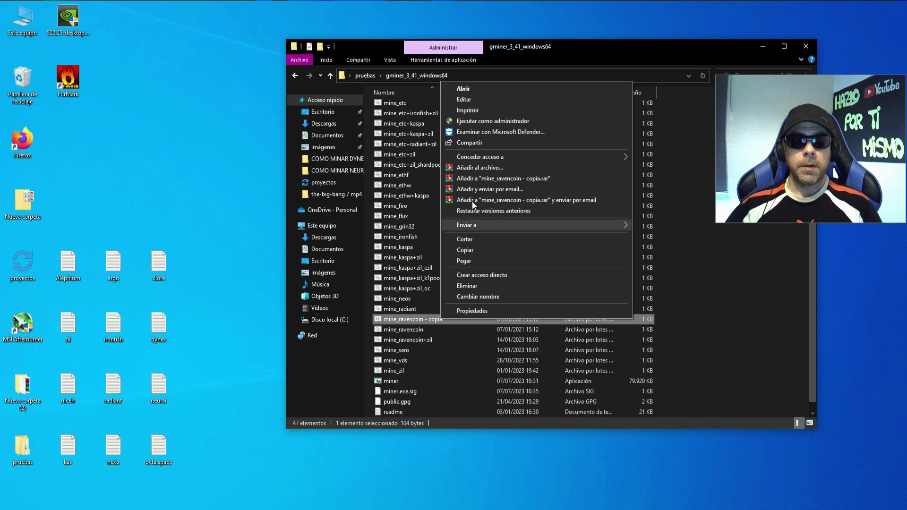
click(481, 296)
drag(458, 320, 398, 320)
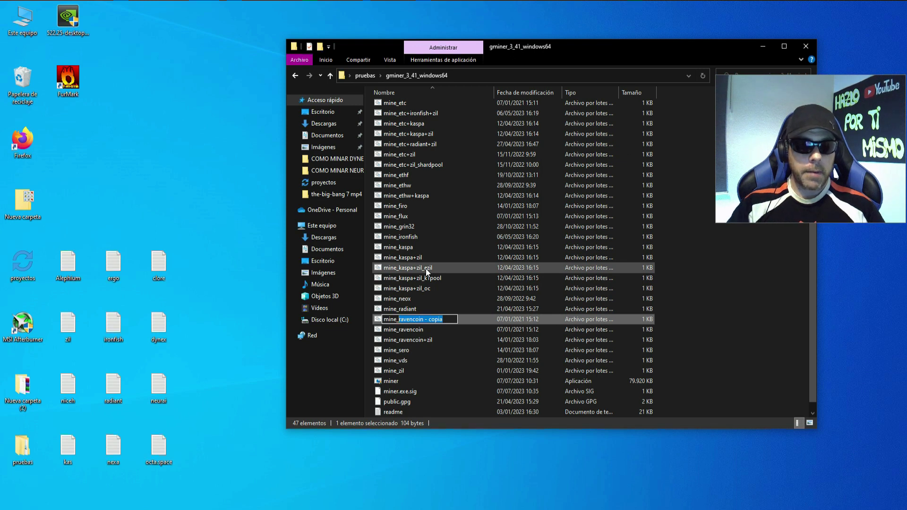
text(clore)
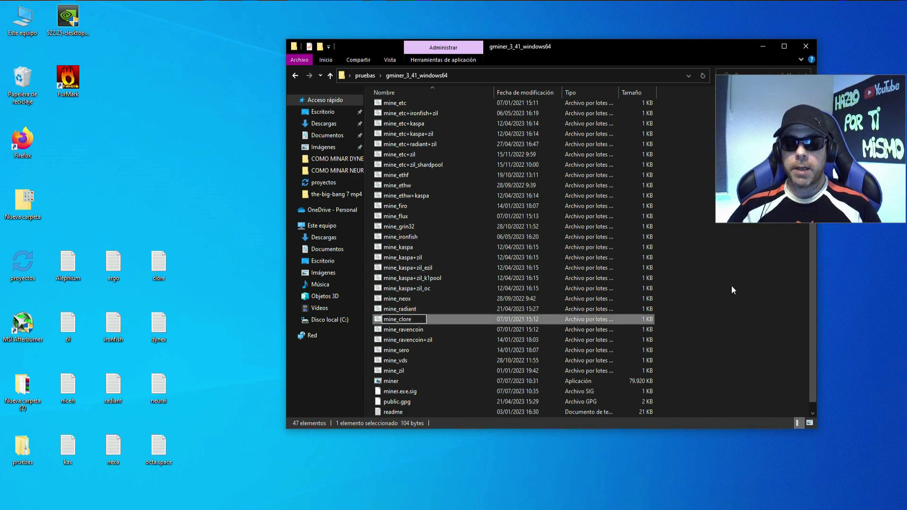
click(734, 362)
scroll(461, 109, up, 5)
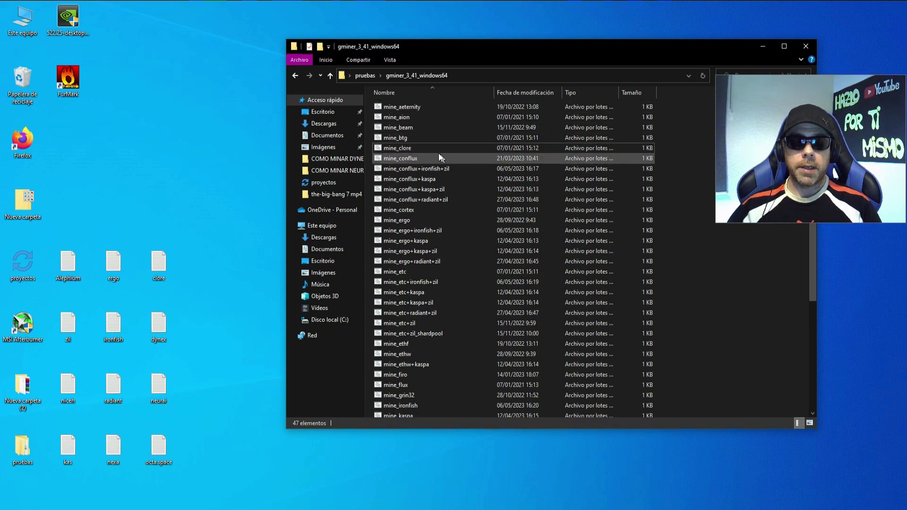
Step: Open the mine_clore batch file for editing in Notepad and move its window below the folder's file list
click(417, 150)
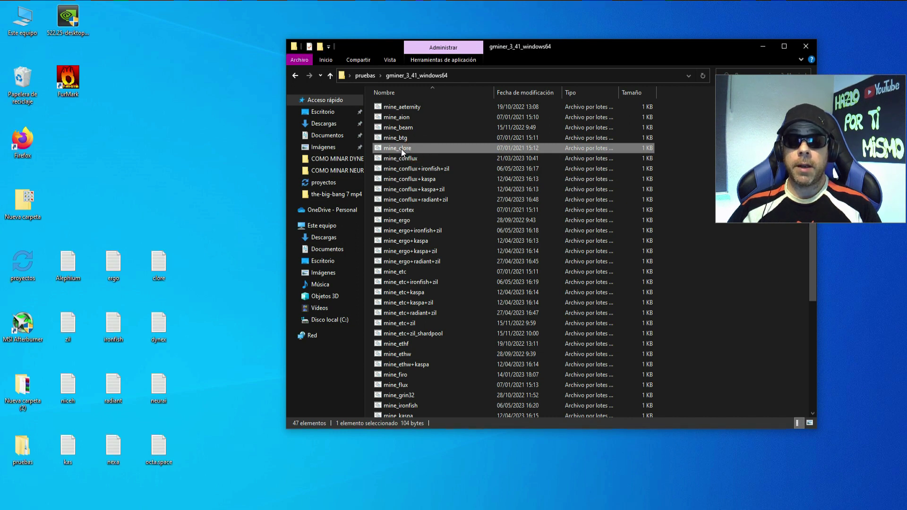
right_click(403, 148)
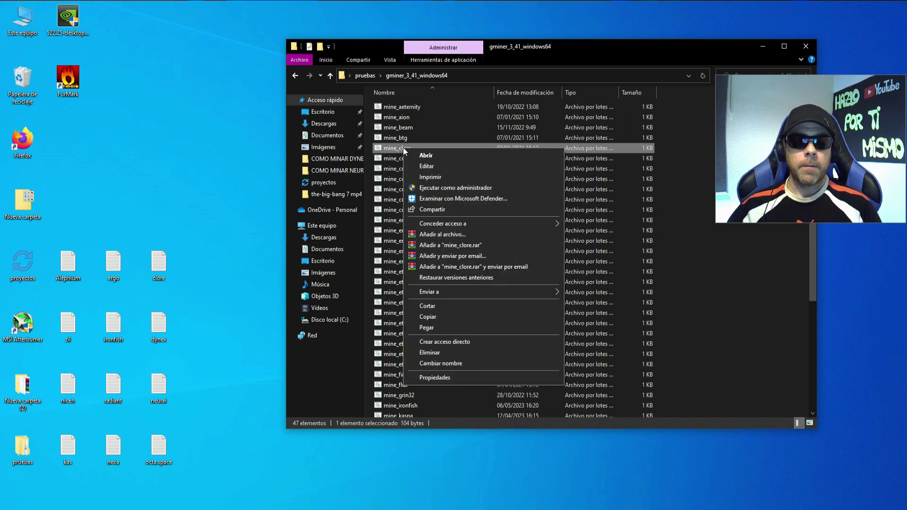
click(430, 167)
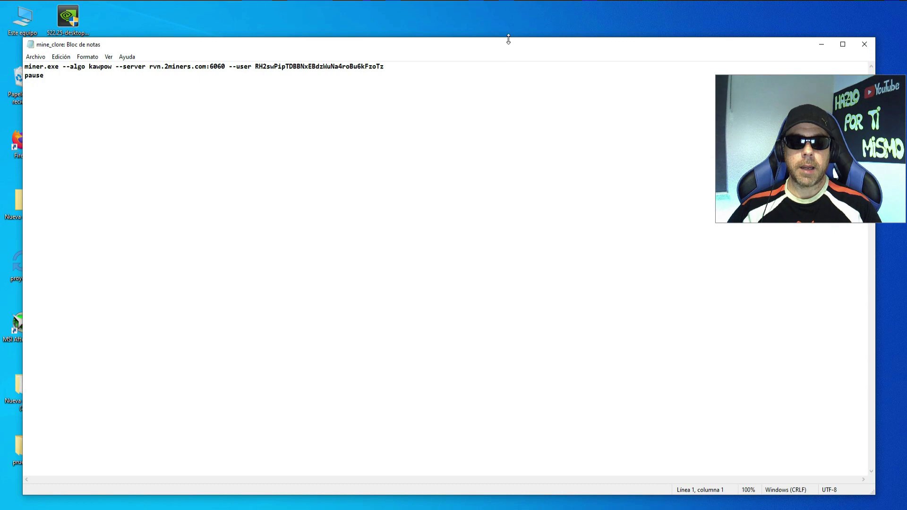
drag(513, 42, 518, 240)
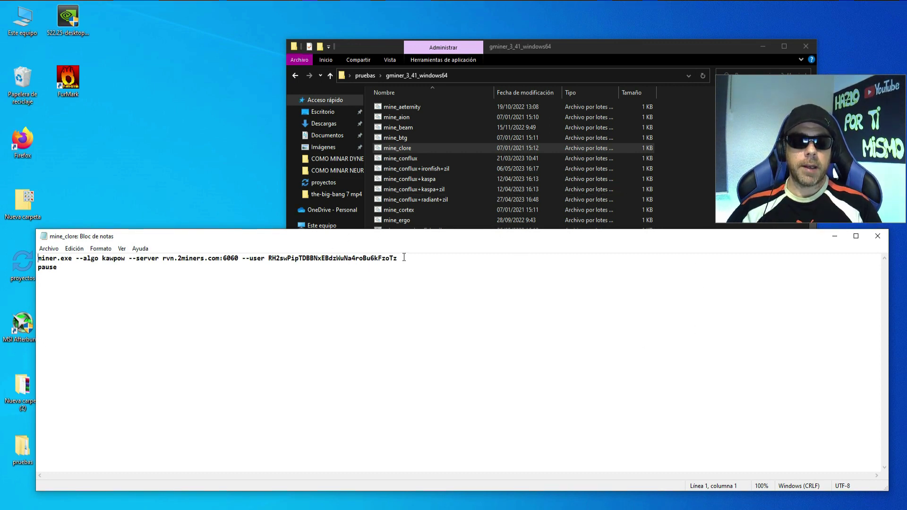
Step: Replace the miner.exe line with the copied kawpow command for stratum+tcp://fr.vipor.net:5030, including the wallet address, --lock_cclock 1250, --cclock +150 and --mclock +900
drag(401, 258, 33, 258)
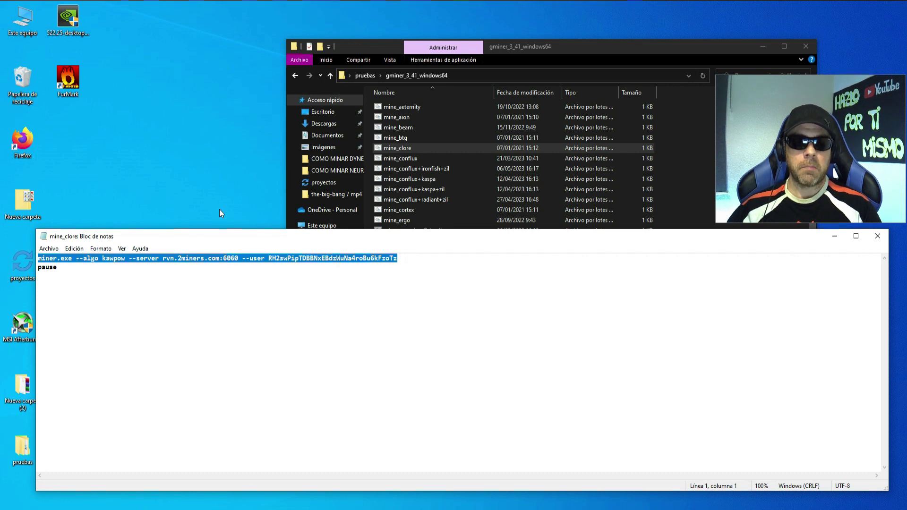
key(Delete)
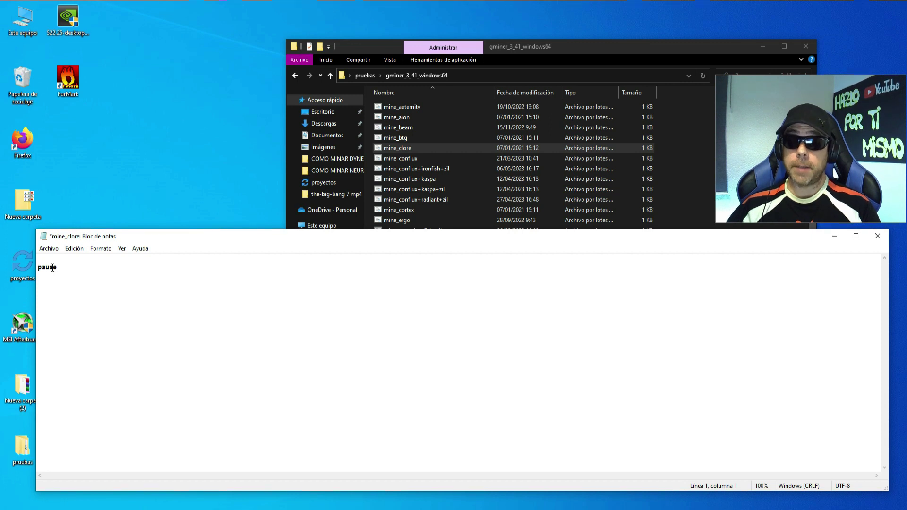
right_click(42, 258)
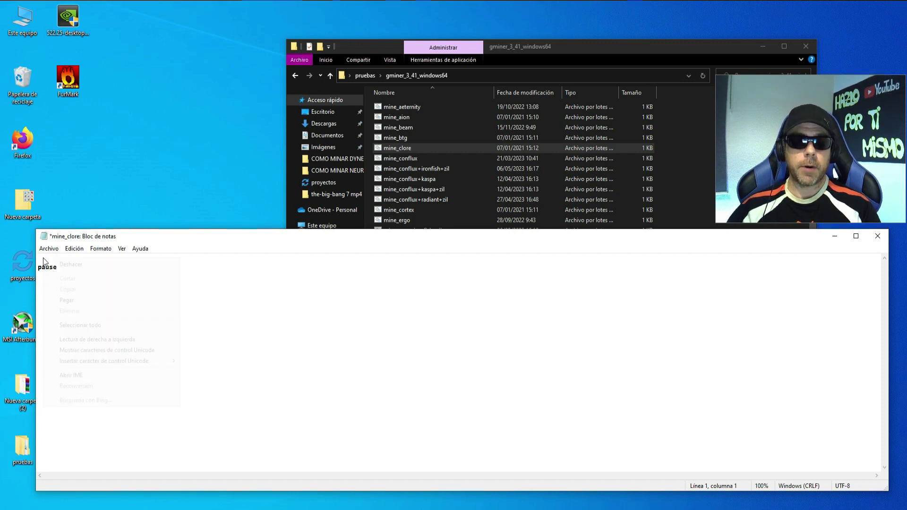
click(75, 301)
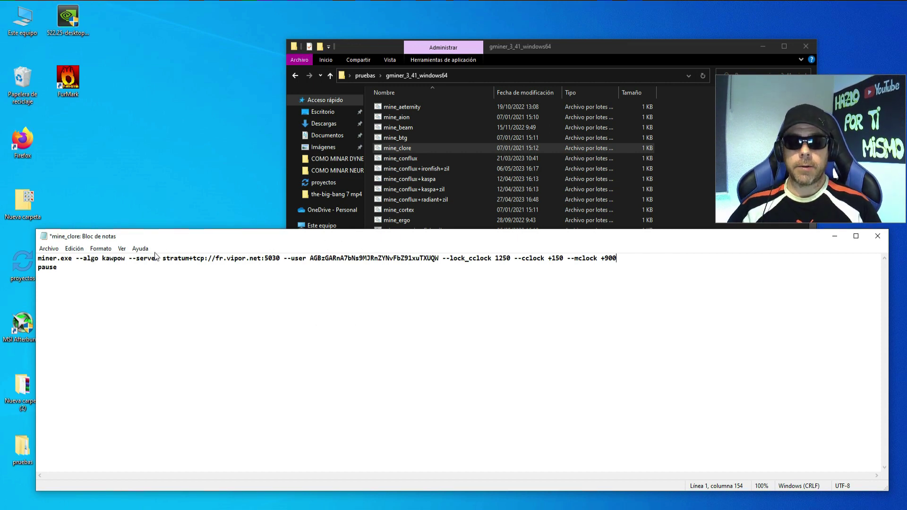
Step: Examine the miner.exe line in mine_clore, covering the executable, the kawpow algorithm, the stratum protocol and the fr region prefix of the server
drag(166, 259, 178, 252)
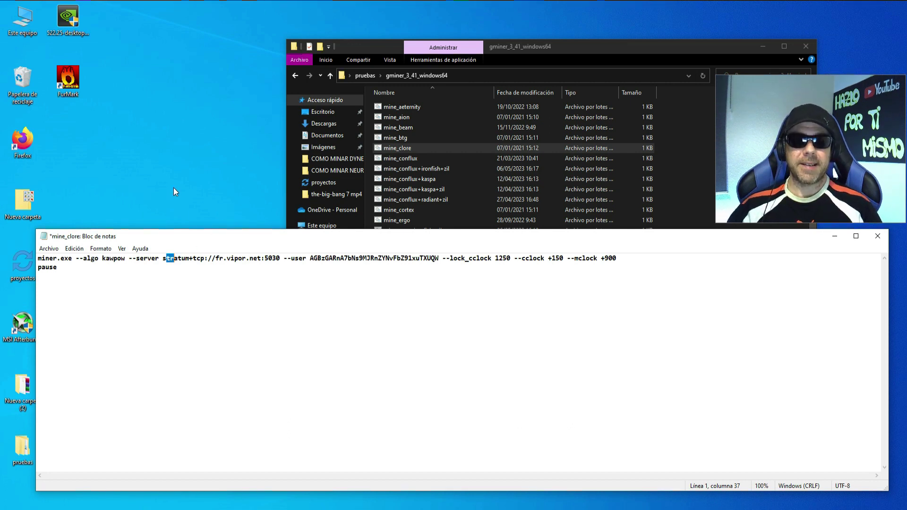
click(61, 258)
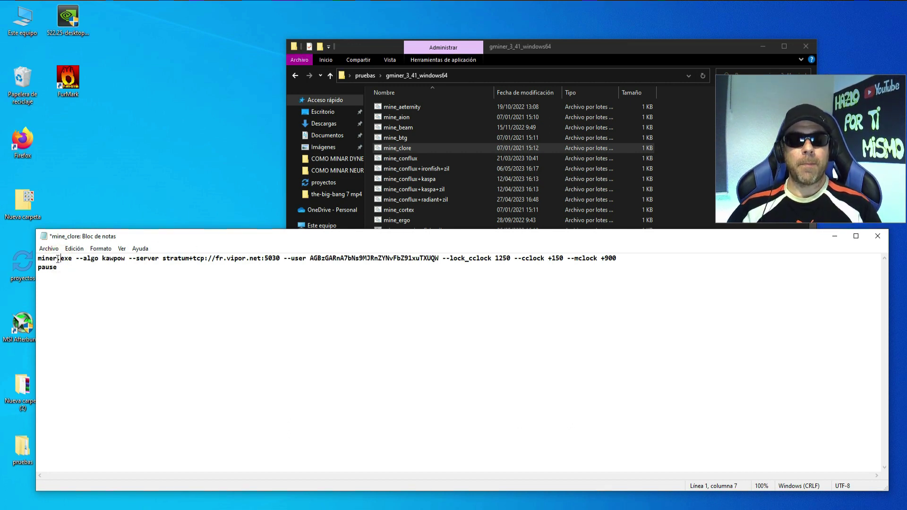
double_click(108, 258)
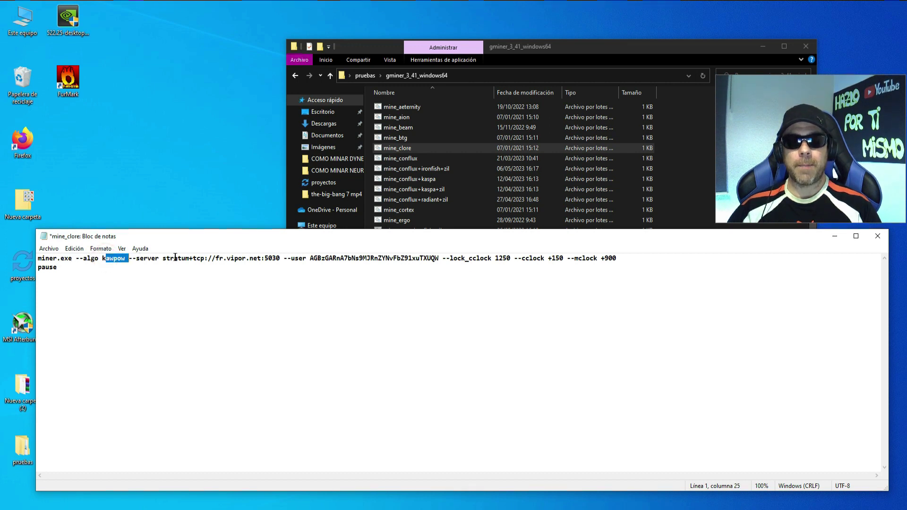
click(164, 258)
drag(166, 258, 208, 258)
drag(216, 258, 282, 258)
click(215, 258)
drag(216, 258, 221, 258)
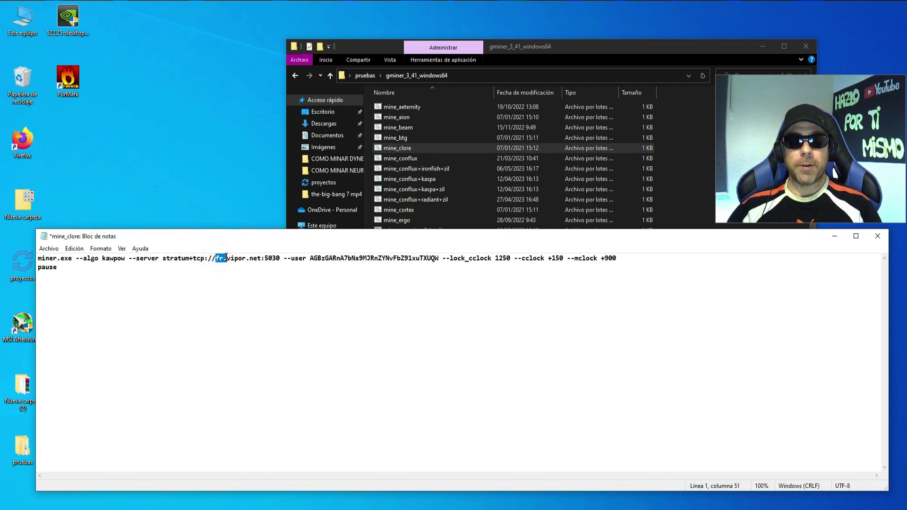
click(238, 258)
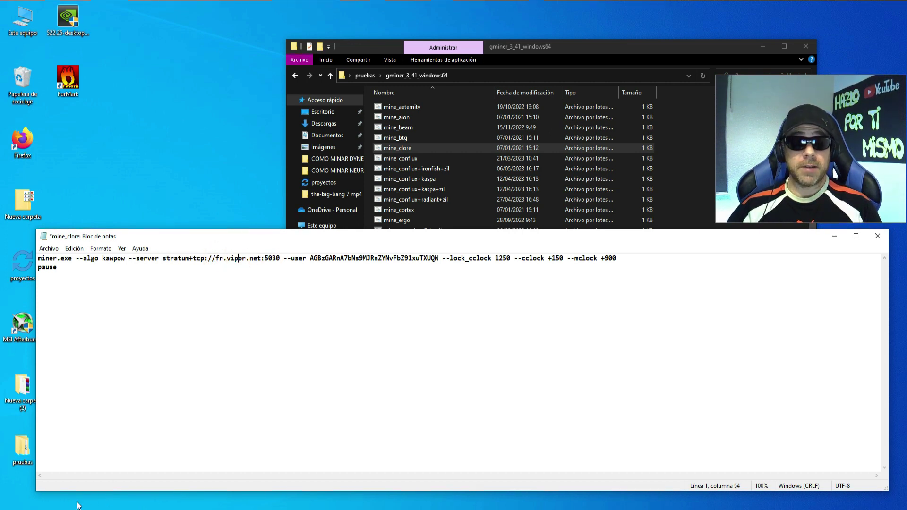
Step: Switch to Firefox, open the Clore server list from the Vipor.net home page and expand the France Gravelines server
click(269, 5)
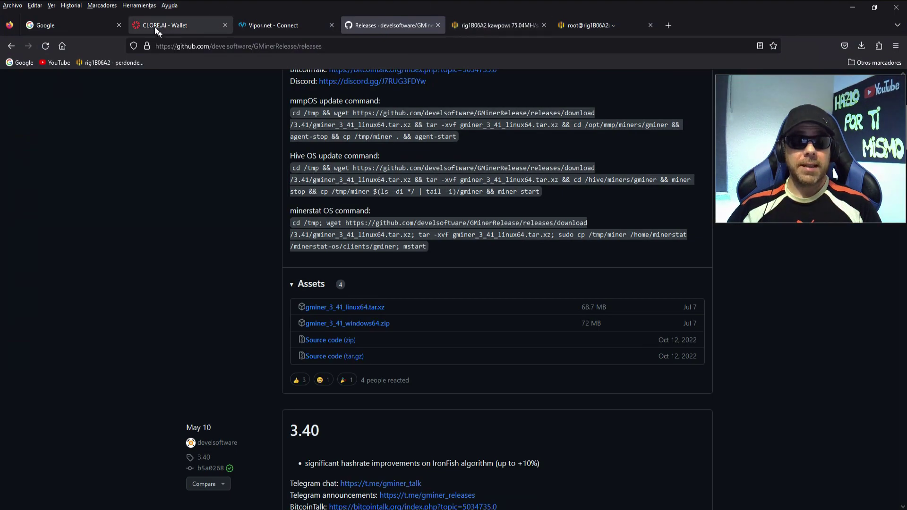
click(250, 28)
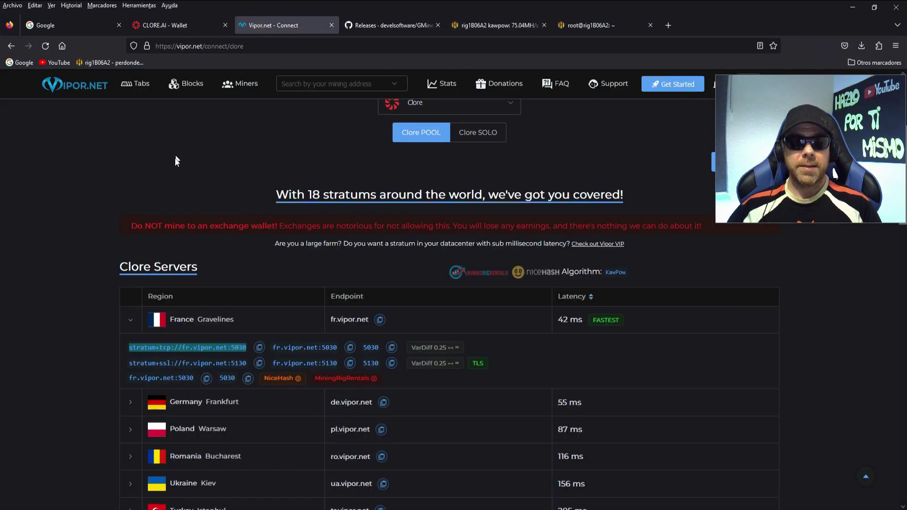
click(80, 89)
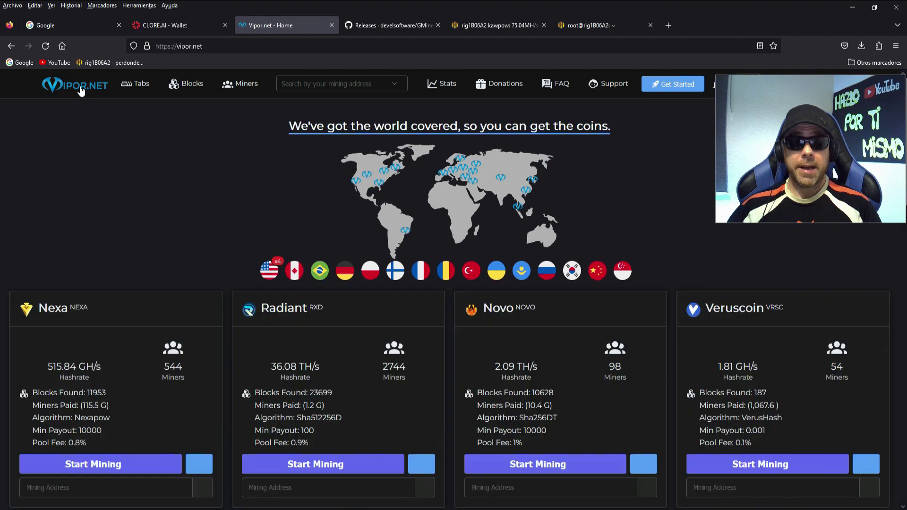
scroll(186, 212, down, 5)
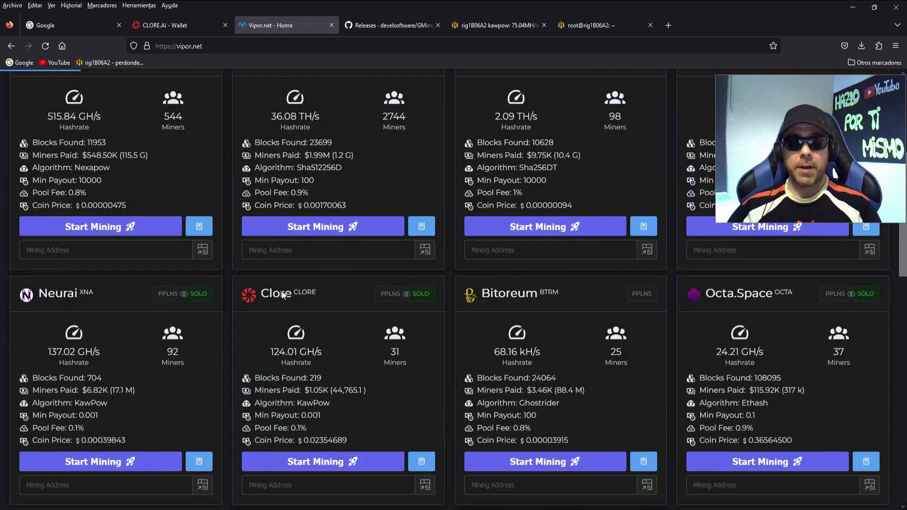
scroll(291, 279, down, 2)
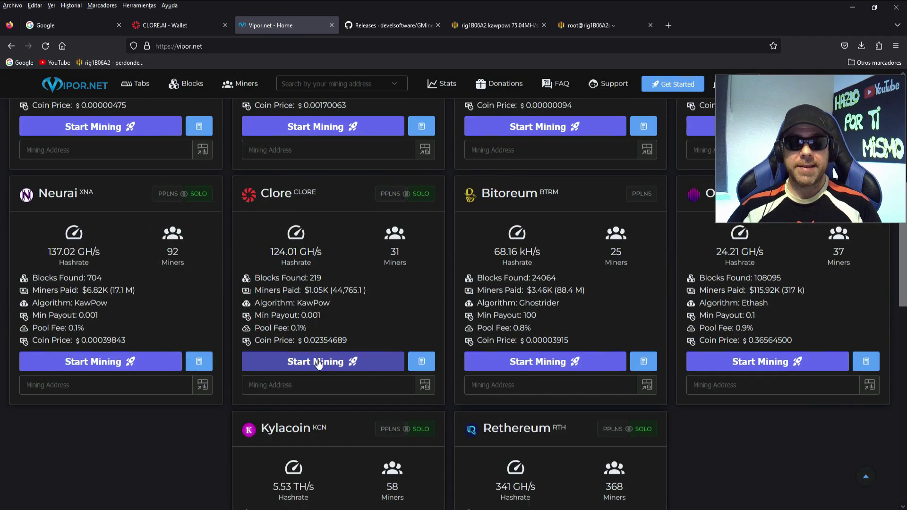
click(319, 362)
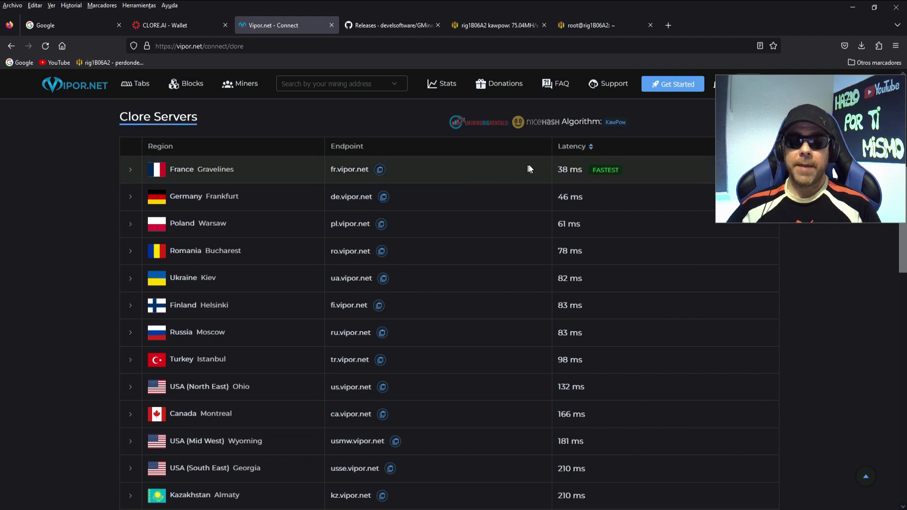
click(514, 169)
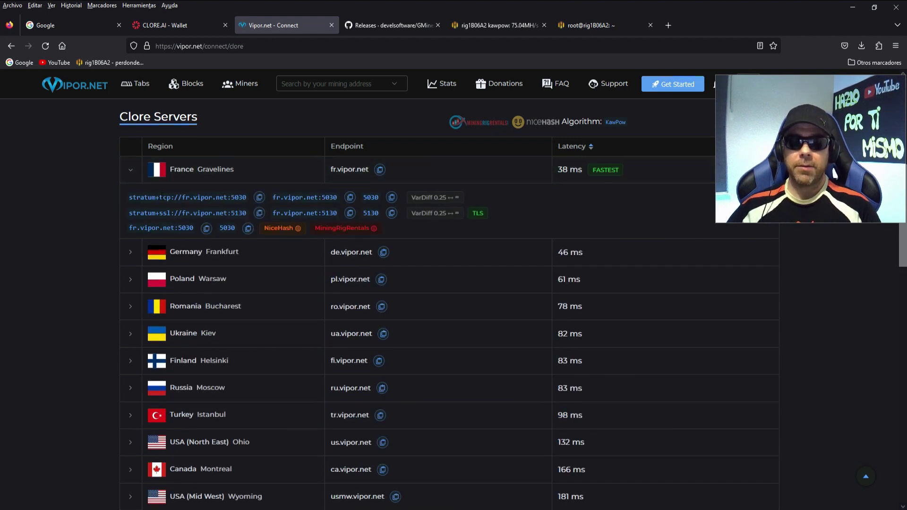
Step: Copy the France address stratum+tcp://fr.vipor.net:5030 and select the matching --server value in the mine_clore file
drag(130, 198, 245, 197)
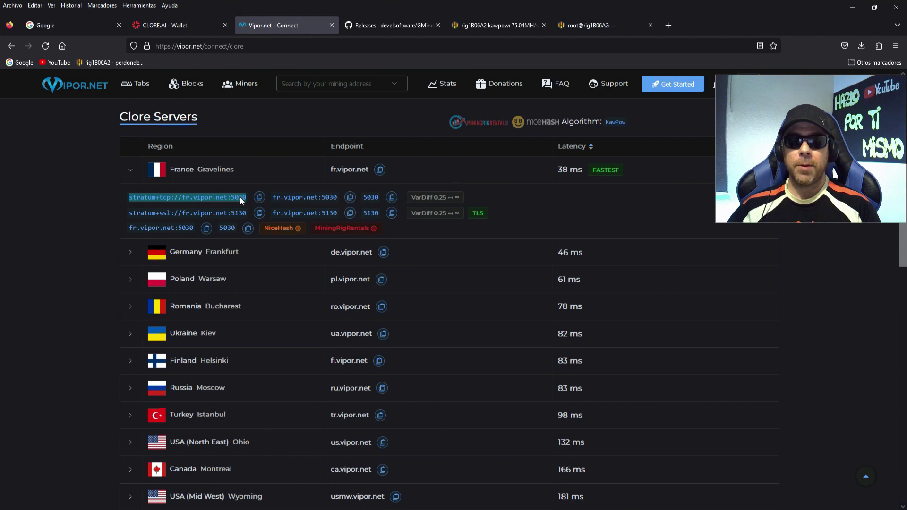
right_click(240, 197)
click(251, 207)
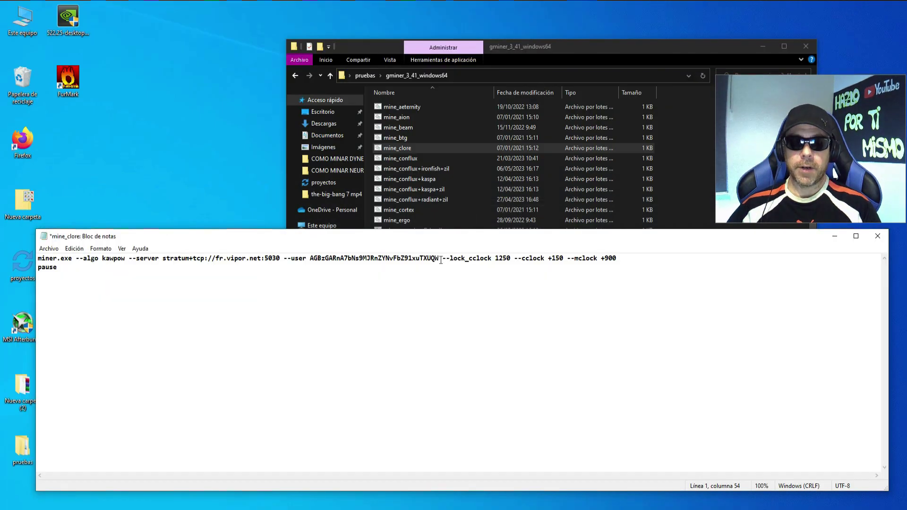
drag(163, 257, 281, 258)
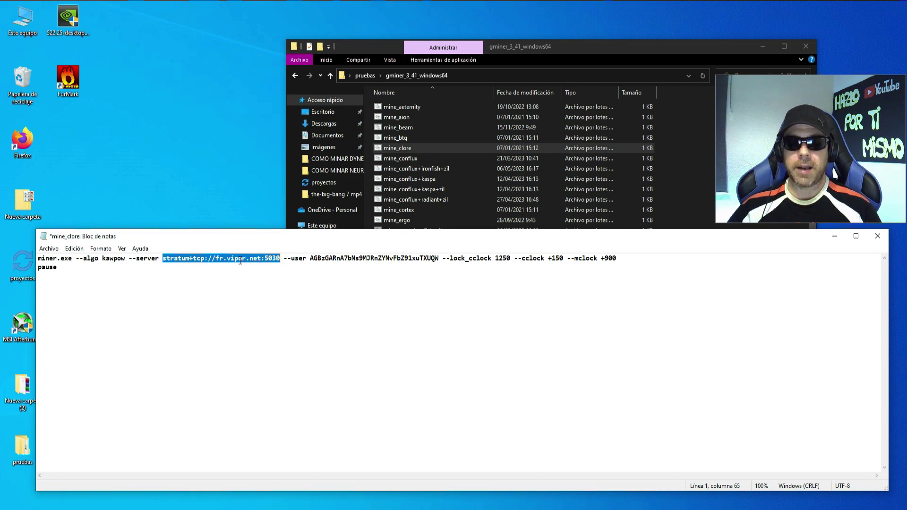
Step: Append the worker name .3060ti to the wallet address after --user in the miner.exe line
drag(283, 259, 438, 255)
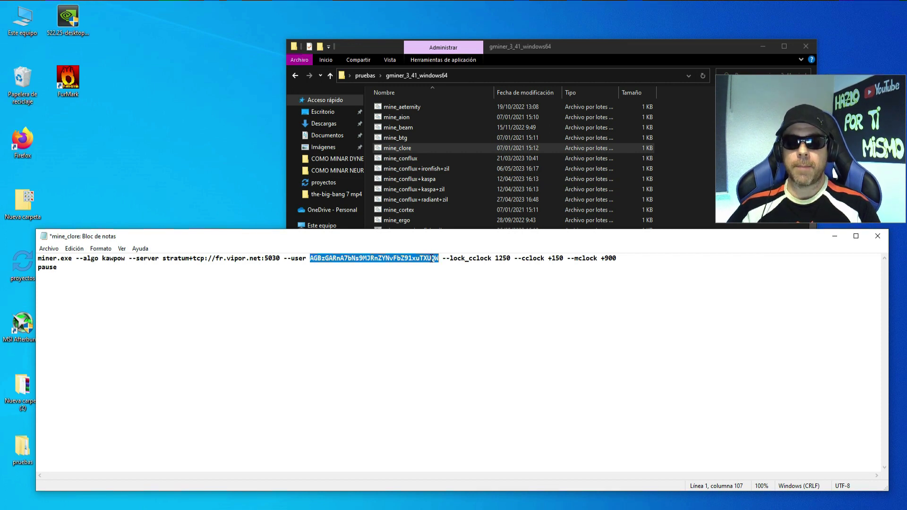
click(439, 258)
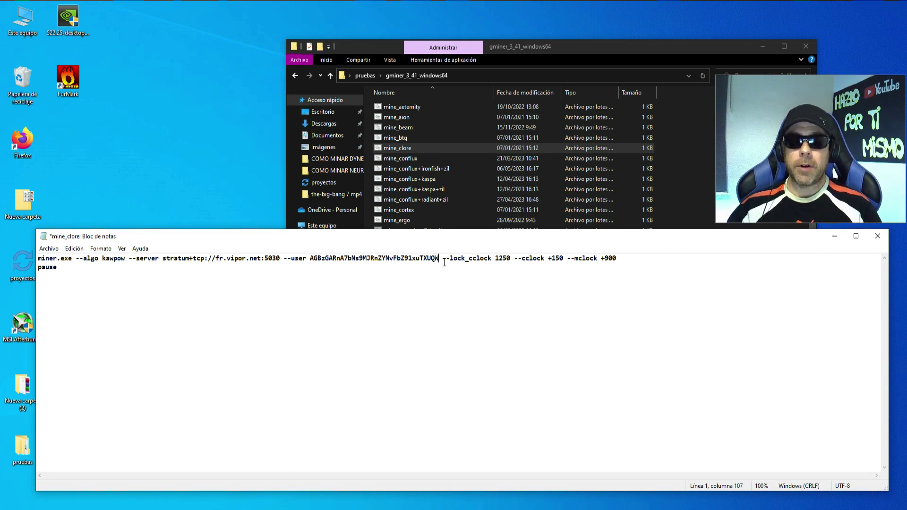
text(.306)
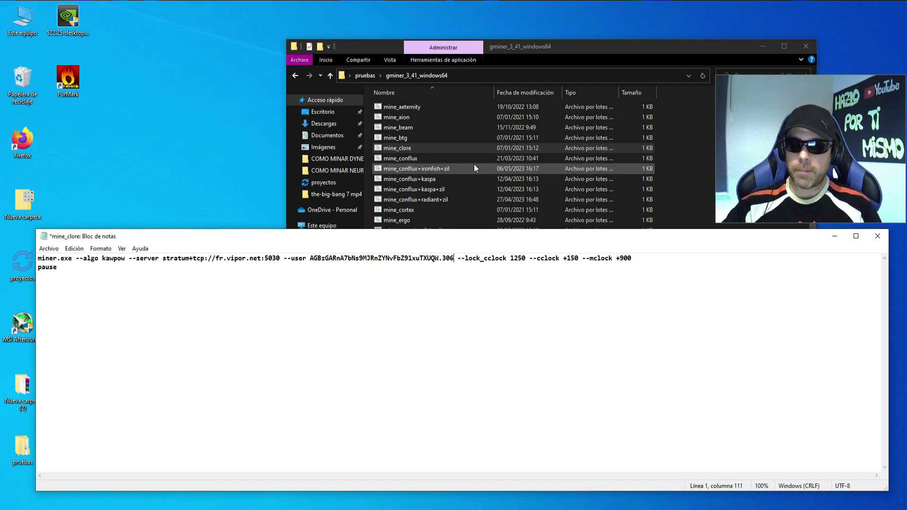
text(0ti)
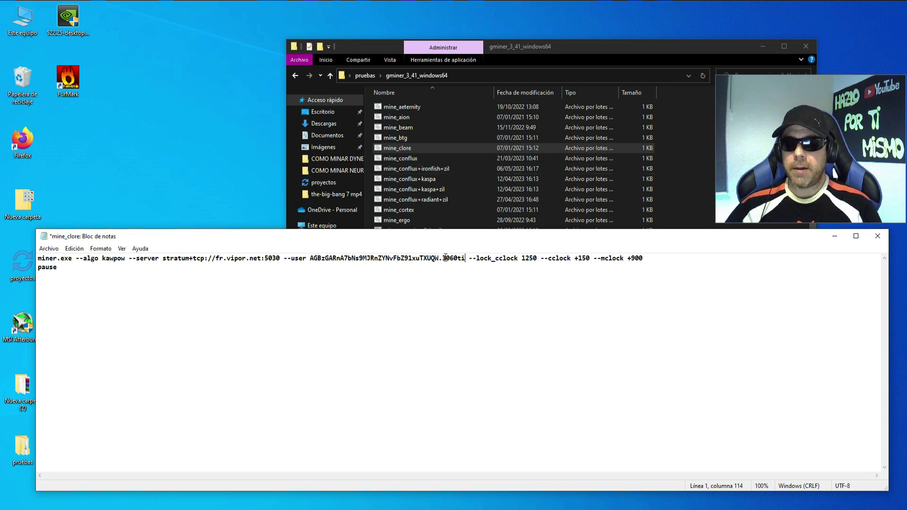
drag(443, 258, 463, 258)
click(463, 258)
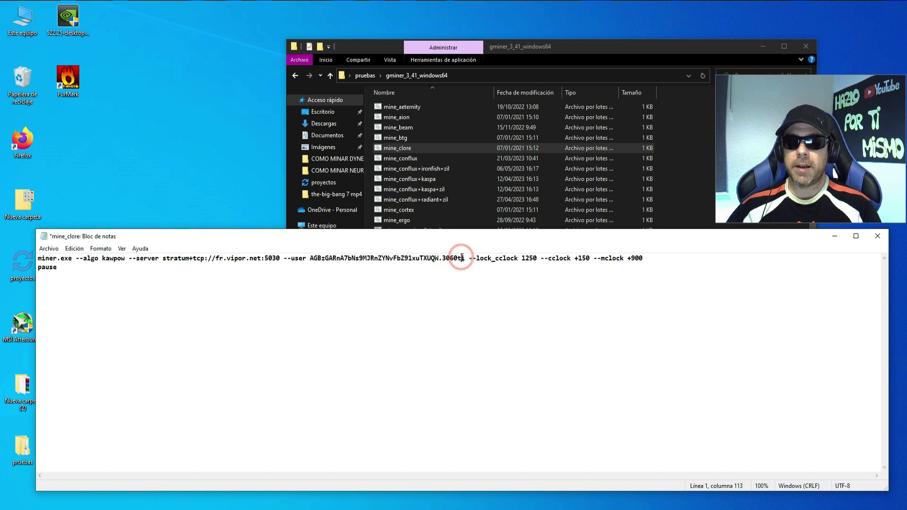
Step: Review the overclock options from --lock_cclock through --mclock in the miner.exe line
click(476, 258)
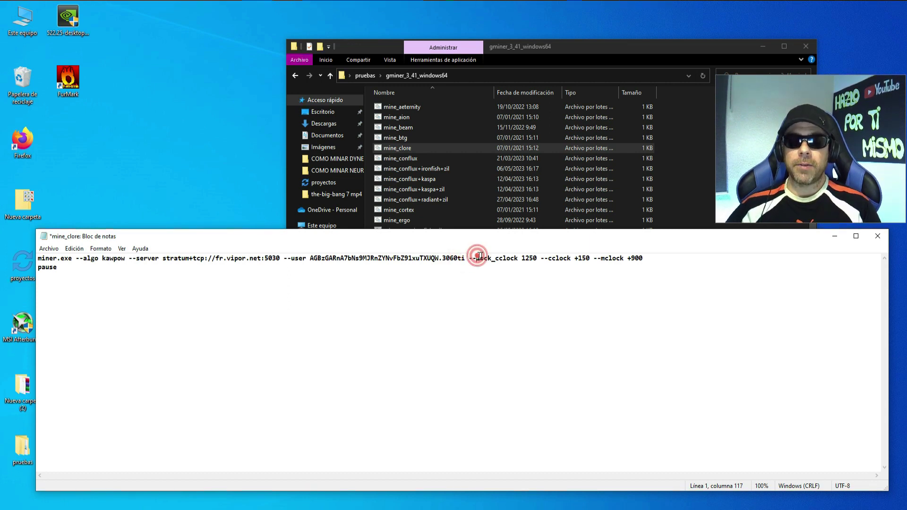
drag(469, 258, 650, 256)
click(650, 256)
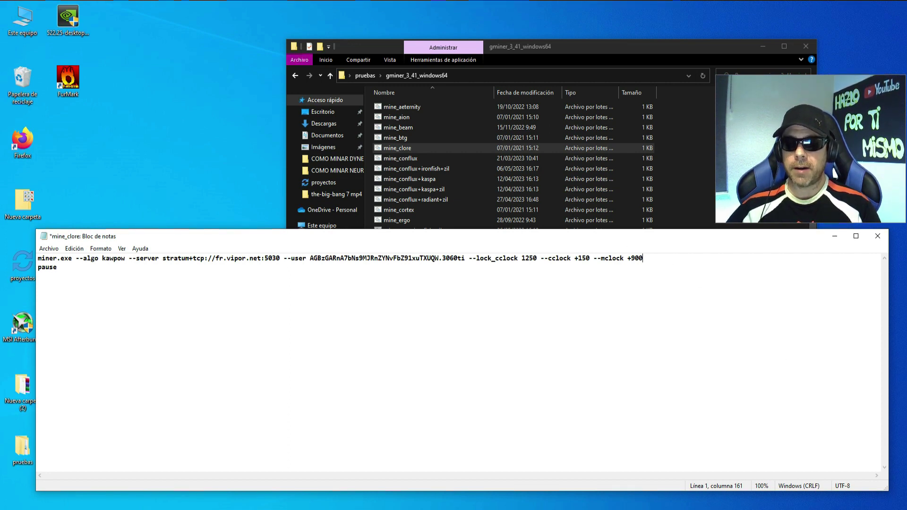
Step: Open MSI Afterburner, try a core clock offset of +171 MHz without applying it, and minimize the window
click(804, 503)
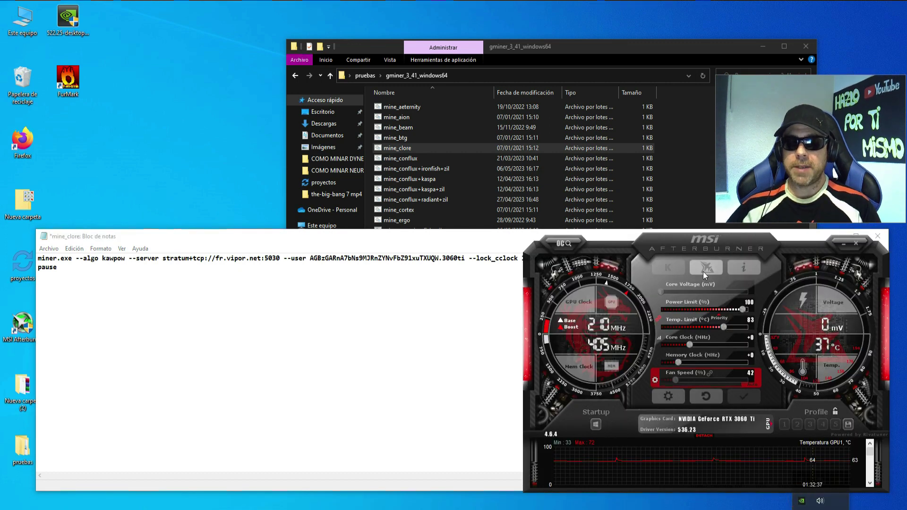
drag(690, 342, 701, 345)
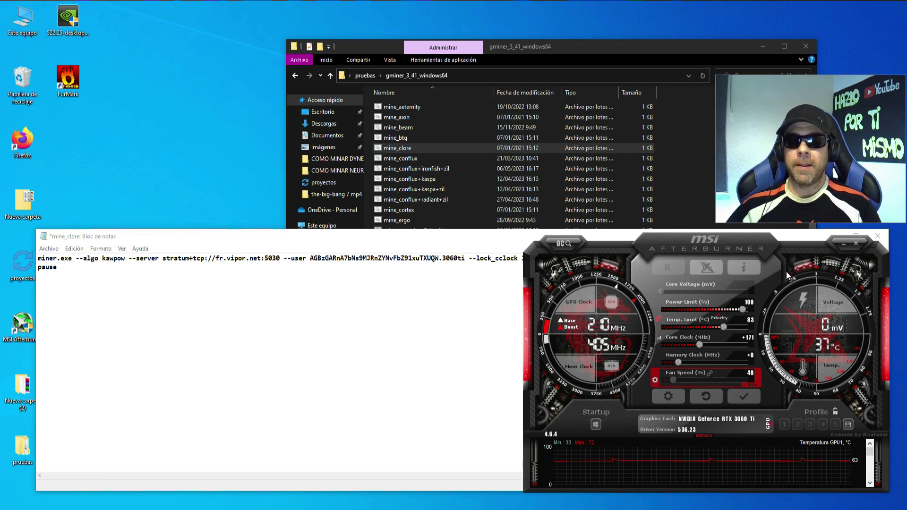
click(844, 244)
Step: Examine the --mclock memory offset and the --lock_cclock core frequency values in the miner.exe line
double_click(600, 258)
drag(631, 259, 645, 258)
click(647, 258)
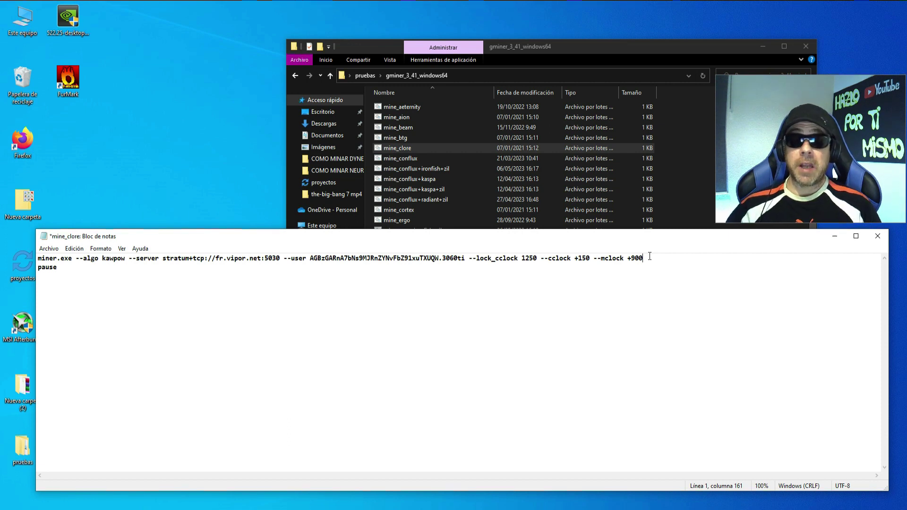
drag(634, 258, 644, 258)
click(643, 258)
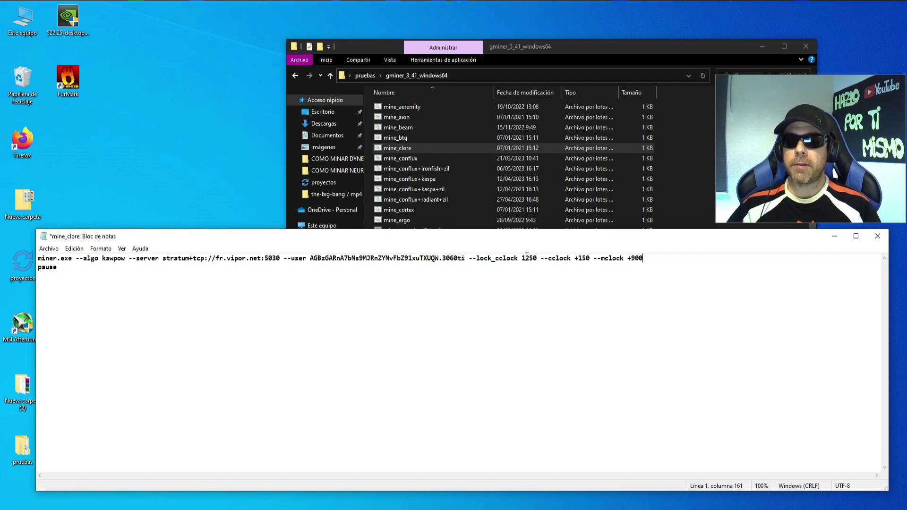
drag(526, 258, 530, 257)
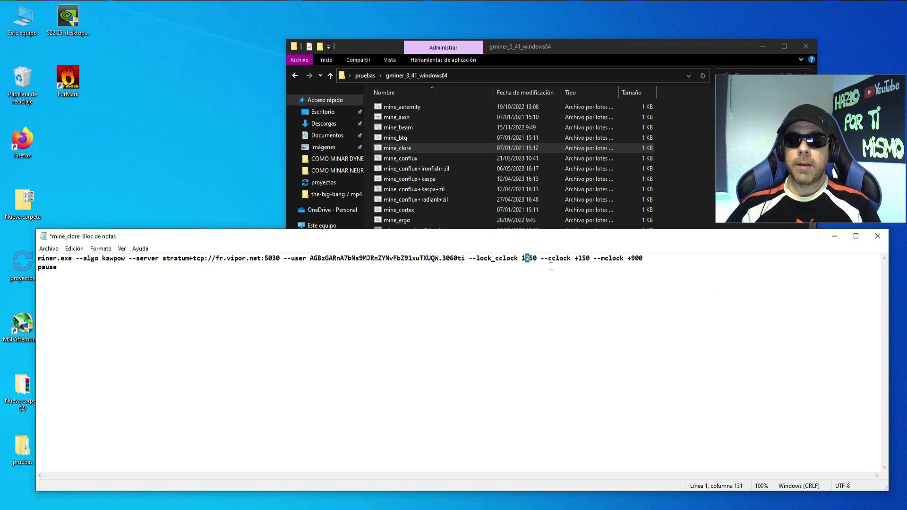
click(530, 258)
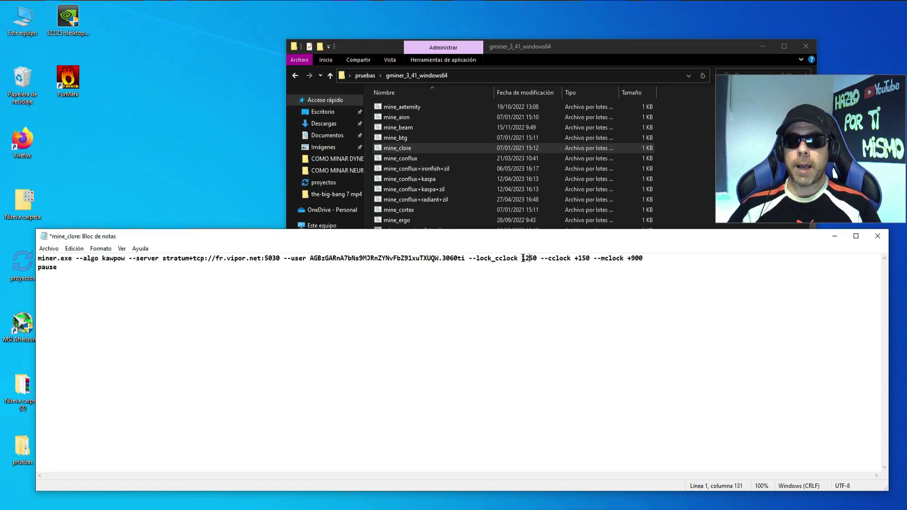
drag(529, 258, 534, 258)
click(526, 258)
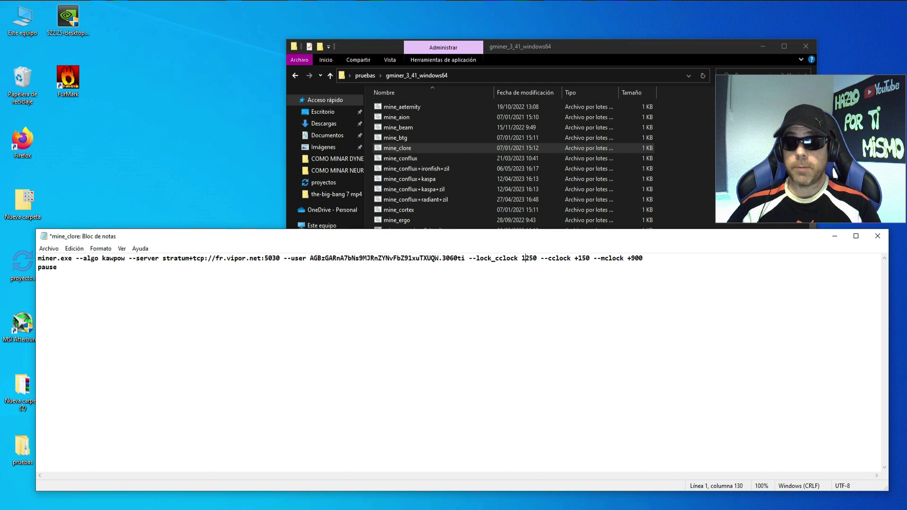
Step: Check the graphics card's clock settings in MSI Afterburner and minimize its window again
click(802, 500)
click(839, 481)
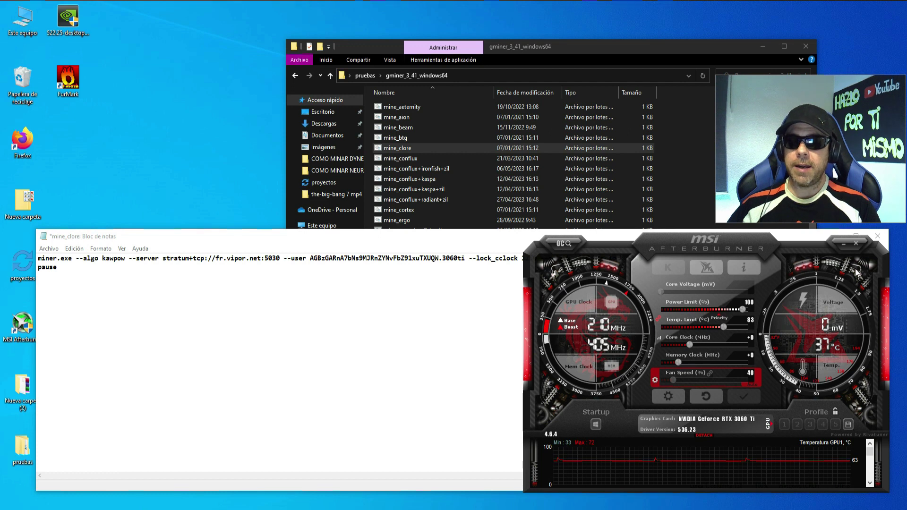
click(843, 244)
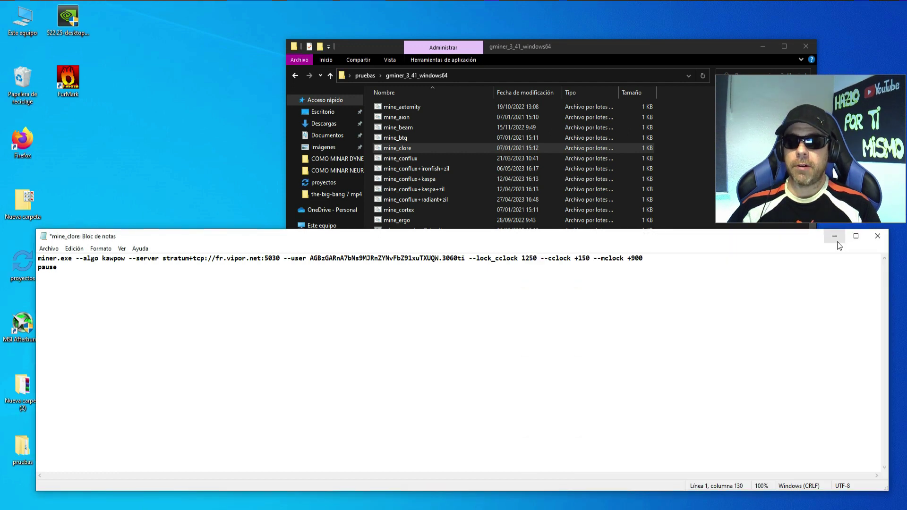
Step: Compare the --mclock, --lock_cclock and --cclock parameters of the miner.exe line, ending with --cclock +150 selected
drag(595, 258, 639, 258)
click(643, 258)
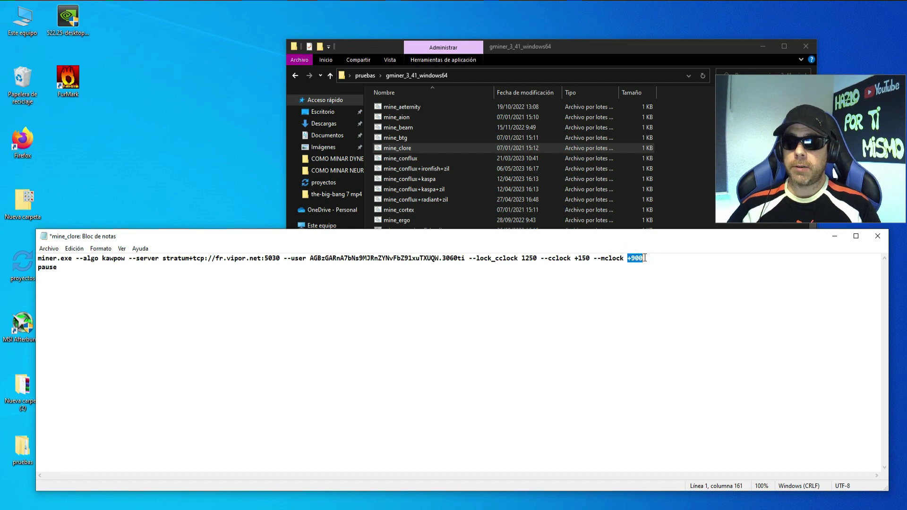
click(644, 258)
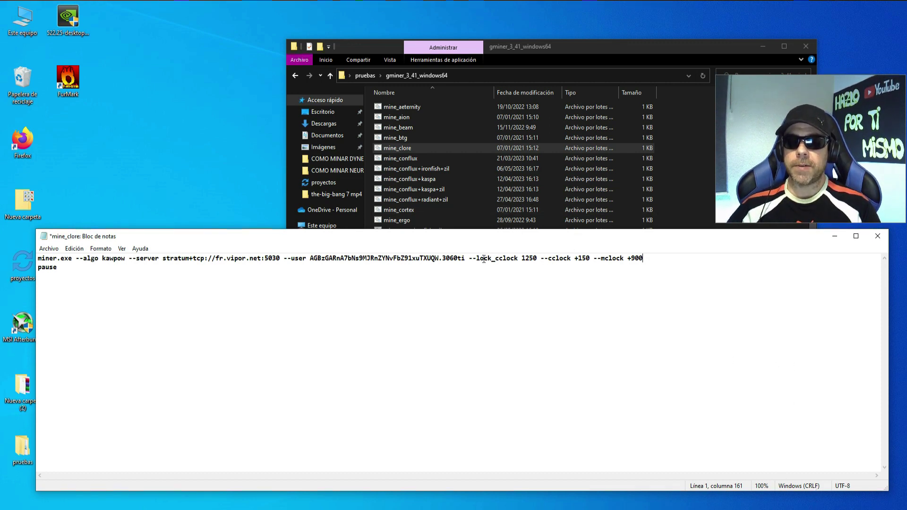
drag(484, 259, 524, 258)
click(532, 258)
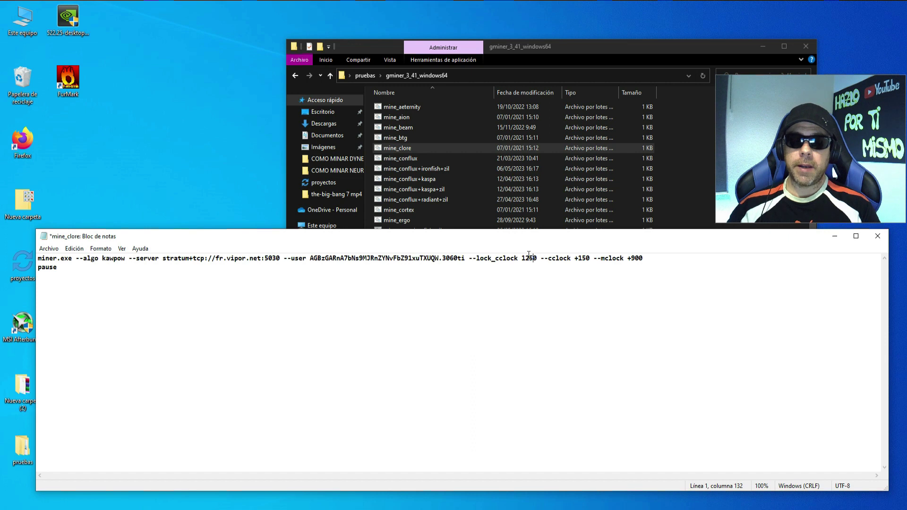
drag(541, 258, 590, 258)
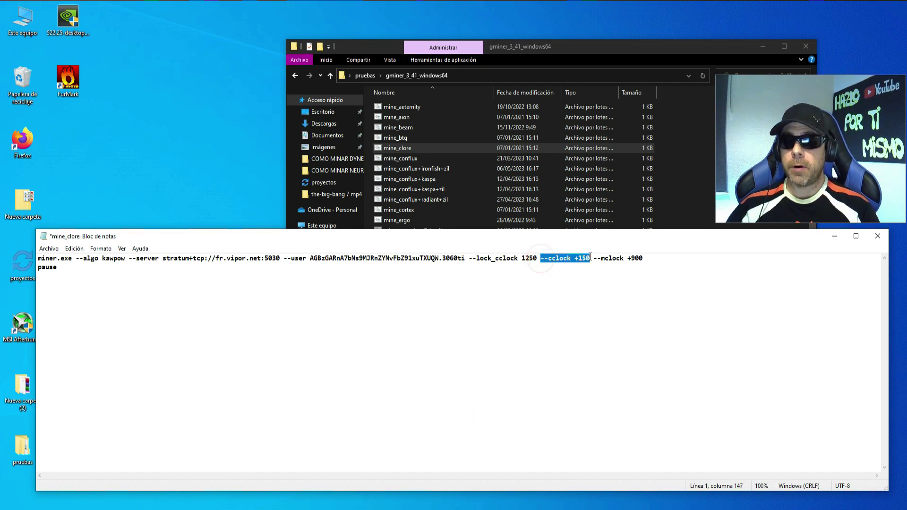
Step: Try adding a second --lock_cclock value of 1300, separated by a comma, in the miner.exe line and remove it again
click(602, 259)
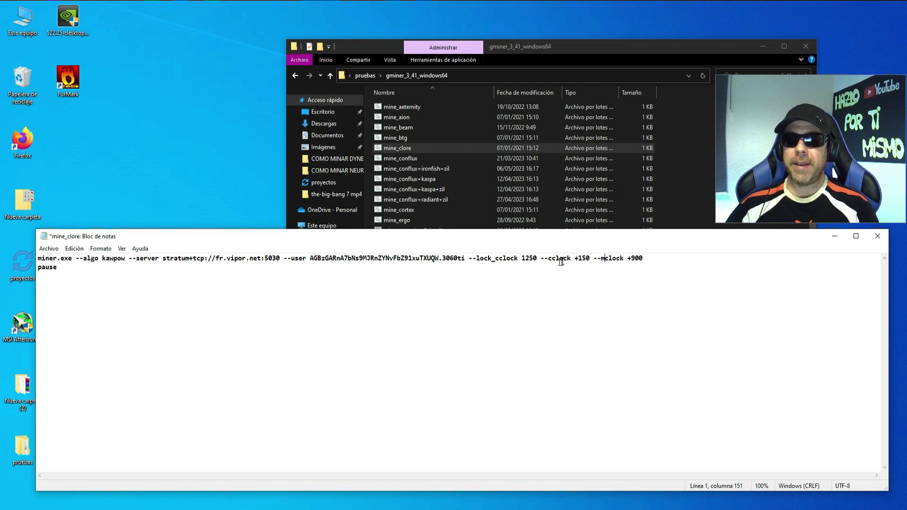
drag(522, 258, 644, 259)
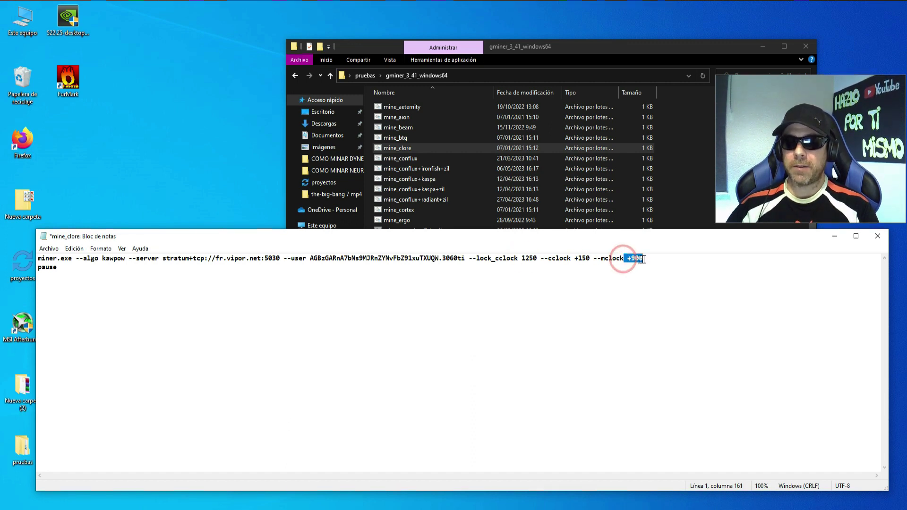
click(542, 258)
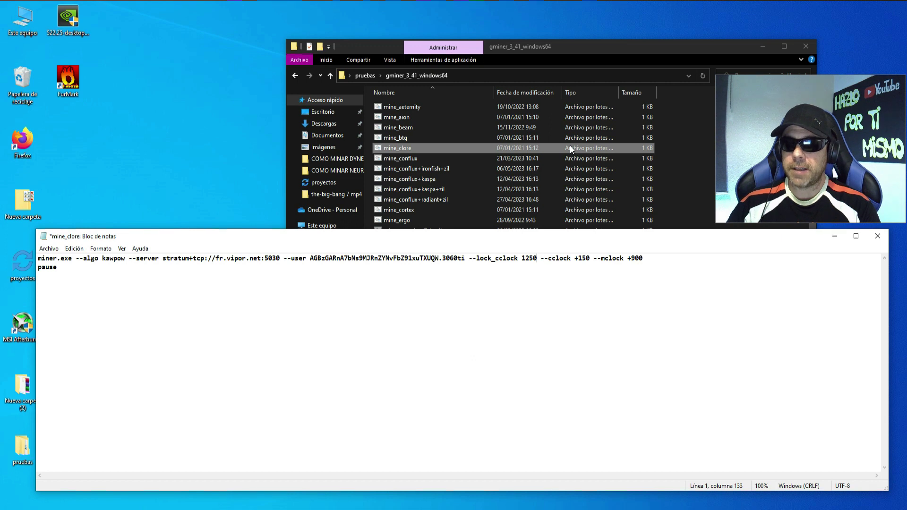
text(,1300)
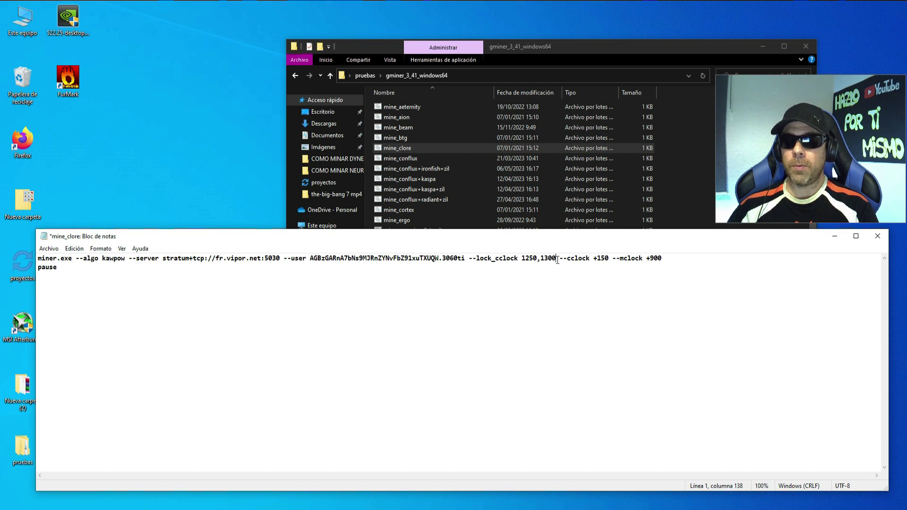
key(BackSpace)
key(BackSpace)
key(BackSpace)
key(BackSpace)
key(BackSpace)
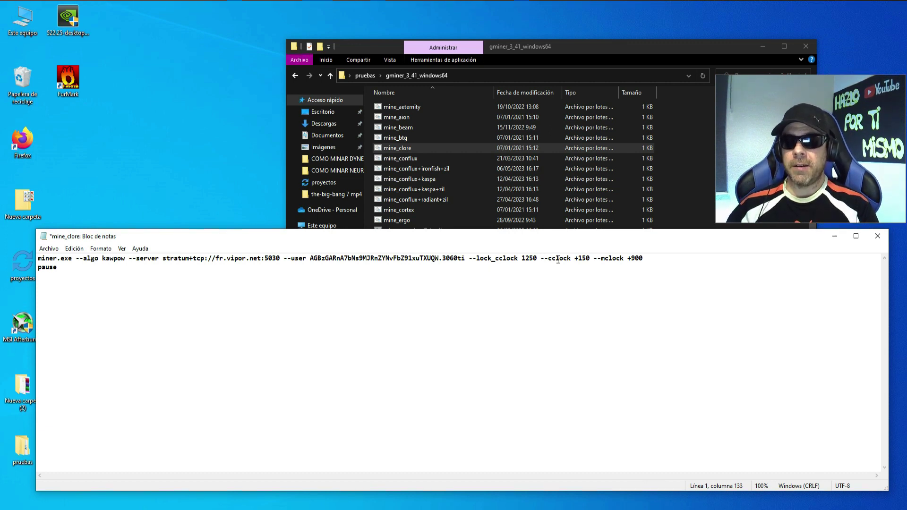
Step: Review the 1250 value of --lock_cclock, then close the mine_clore batch file and save its changes
double_click(523, 258)
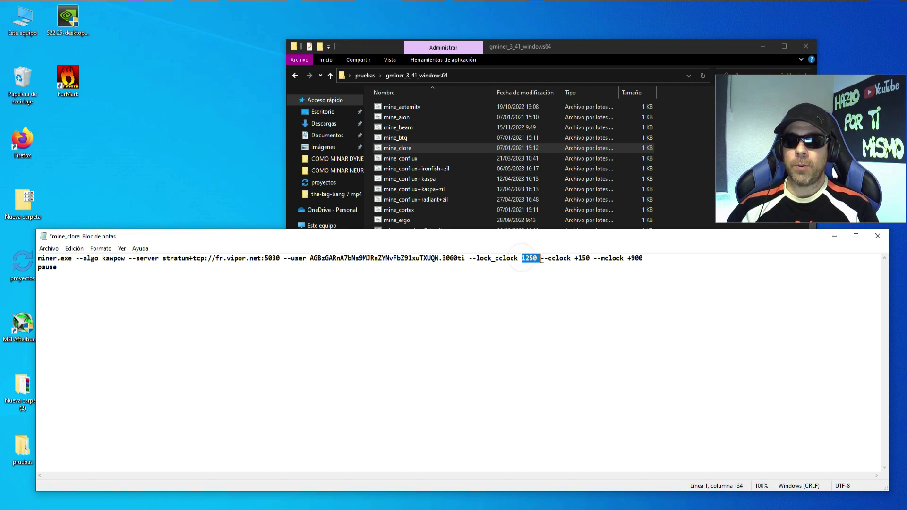
click(532, 256)
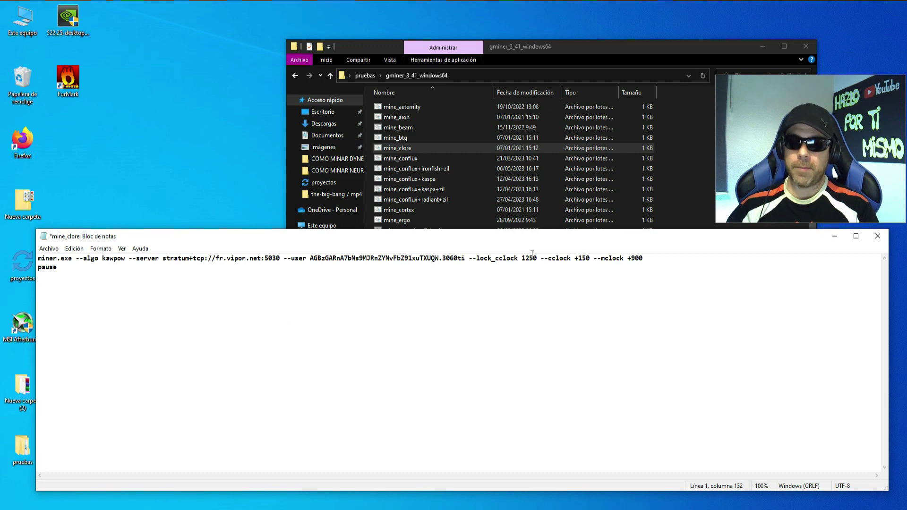
click(878, 236)
click(403, 266)
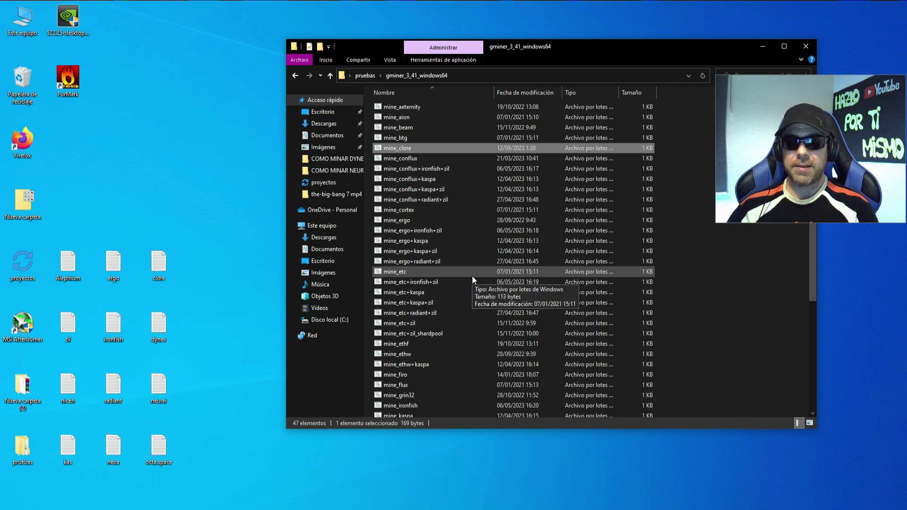
Step: Check the run-as-administrator setting in the compatibility properties of the miner application and accept the dialog
click(469, 235)
scroll(484, 262, down, 6)
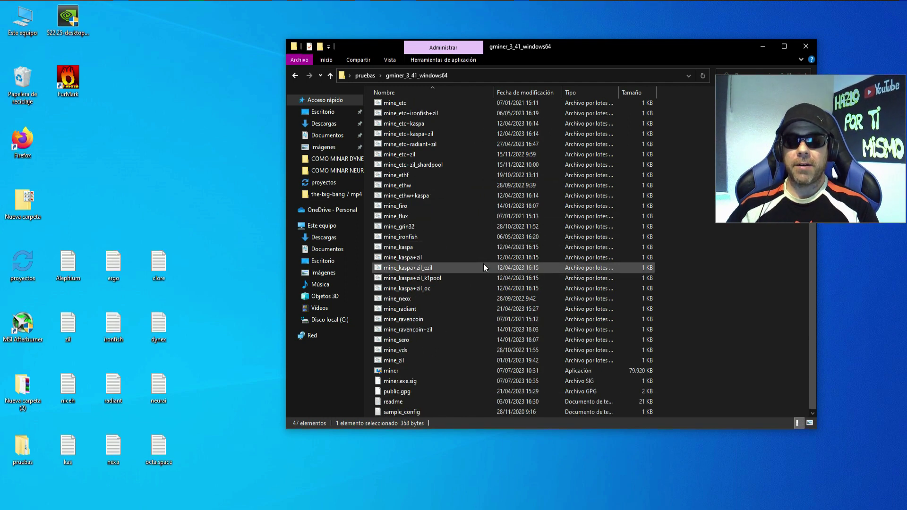
click(417, 381)
click(403, 371)
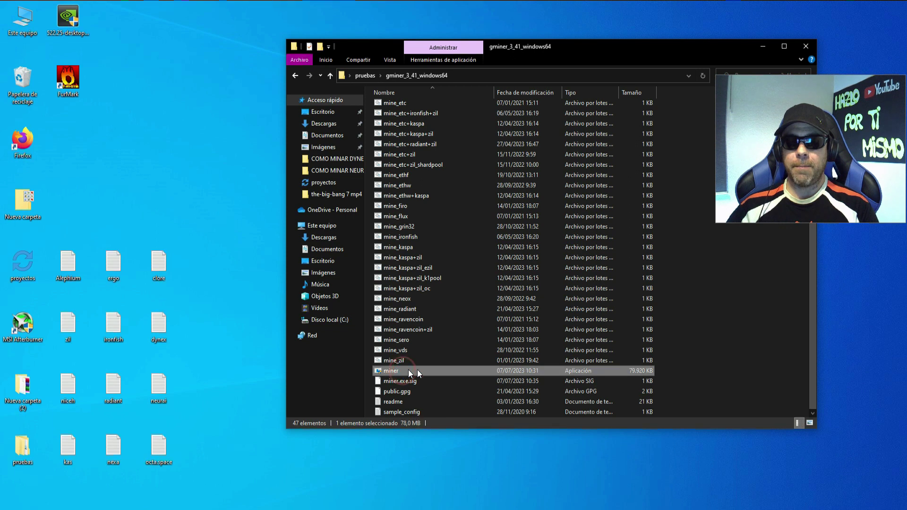
right_click(540, 369)
click(563, 360)
click(589, 272)
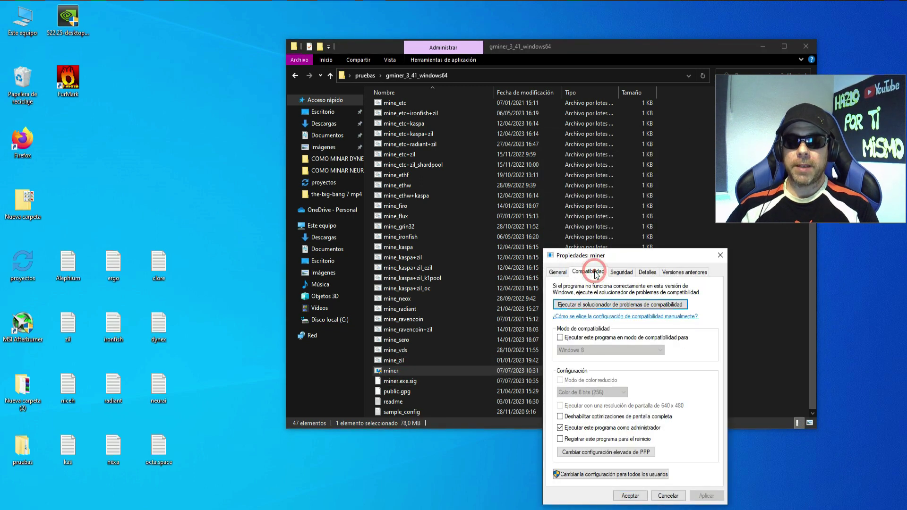
drag(611, 259, 529, 131)
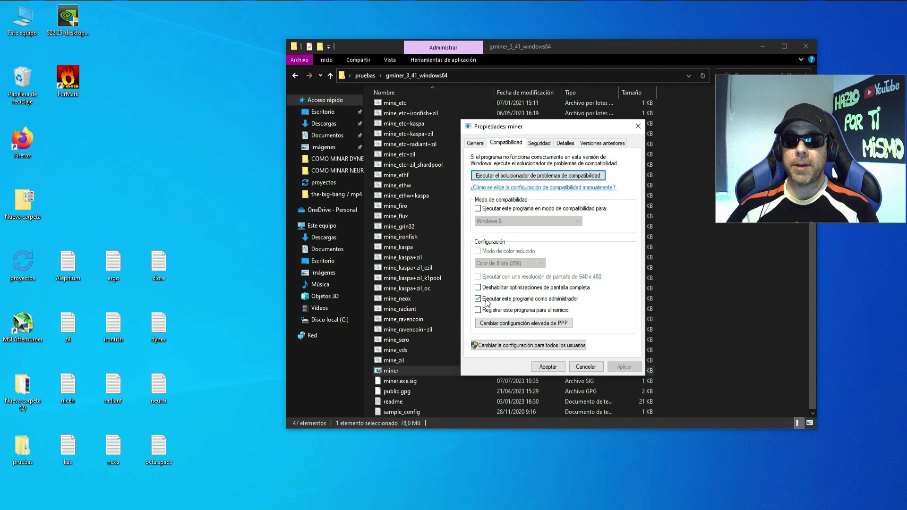
click(549, 368)
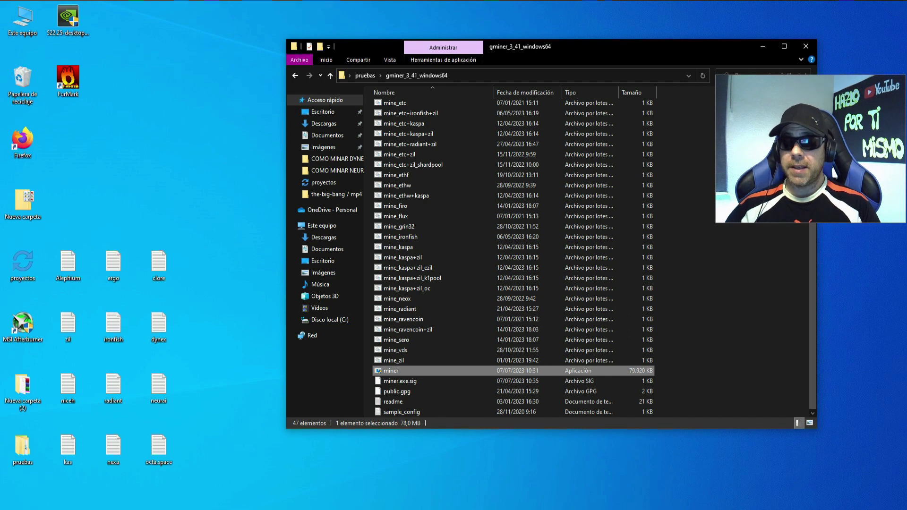
Step: Review the custom automatic fan speed curve in MSI Afterburner's properties and accept the dialog
click(803, 501)
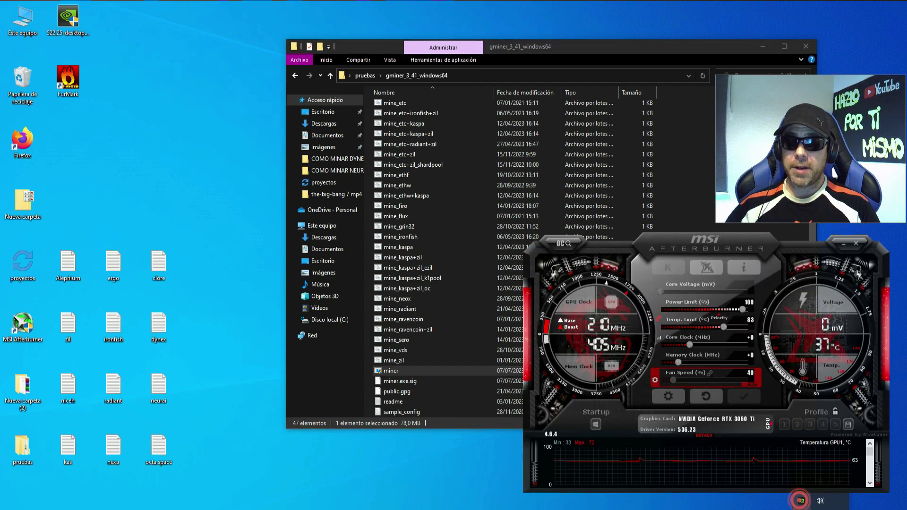
drag(750, 244, 744, 241)
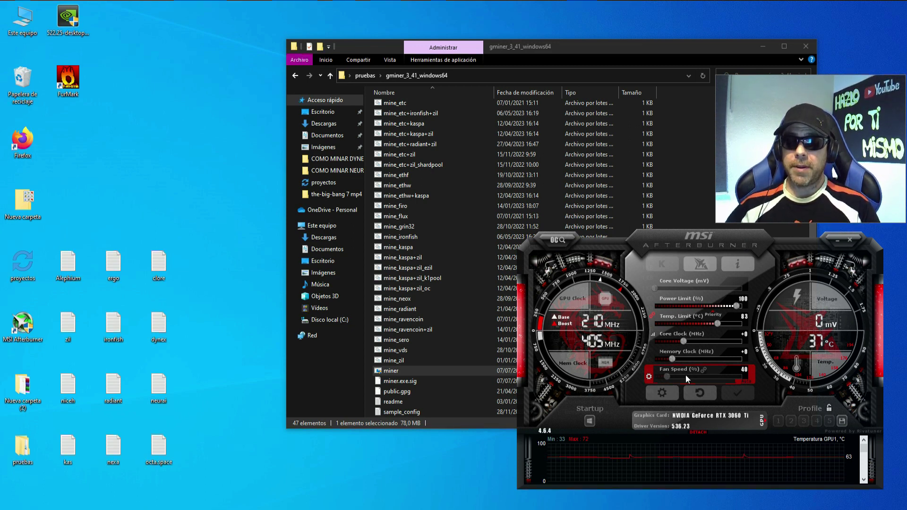
click(665, 395)
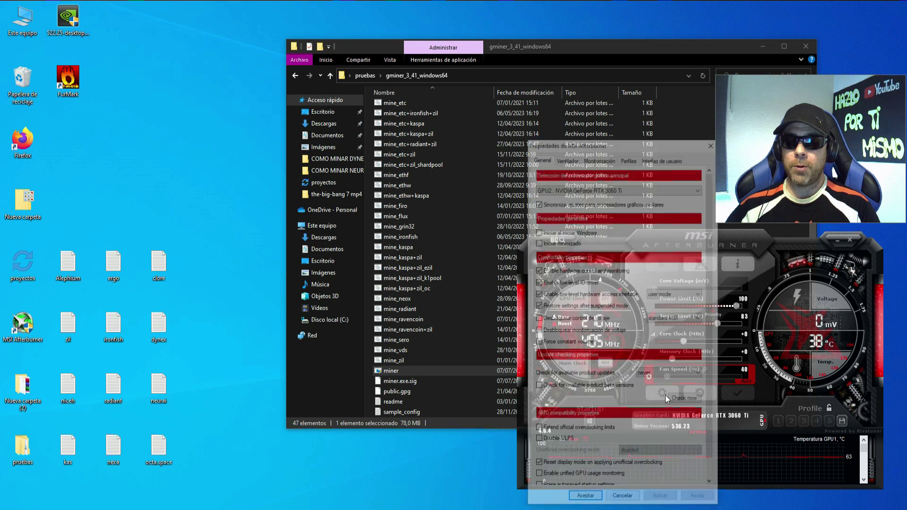
click(567, 158)
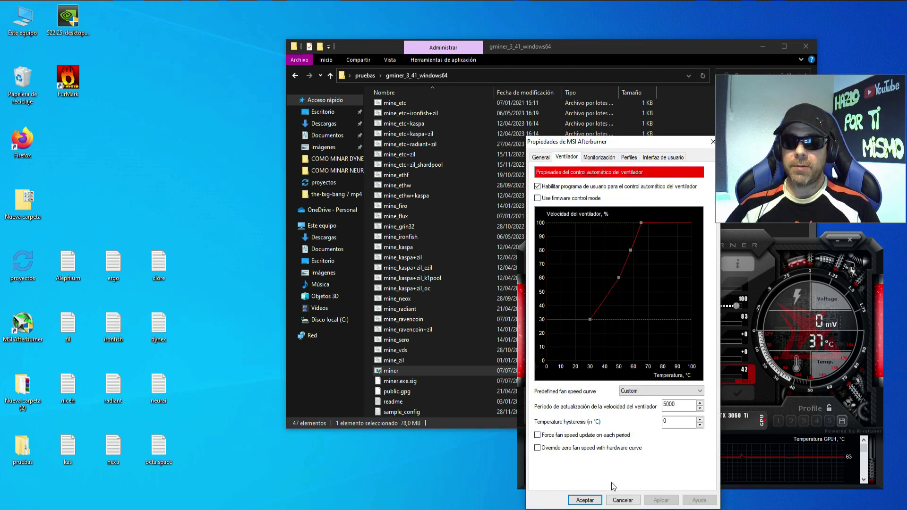
click(585, 500)
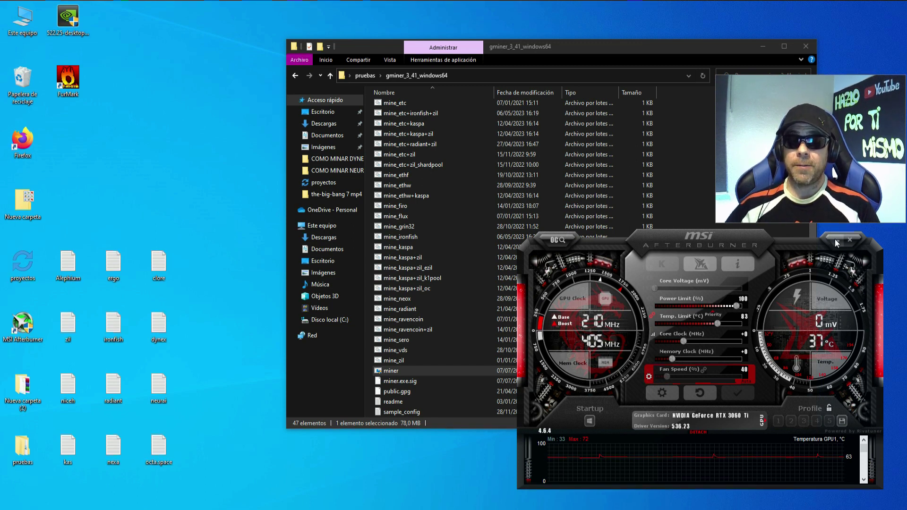
Step: Run the mine_clore batch file and enlarge the GMiner console next to MSI Afterburner
drag(614, 46, 453, 35)
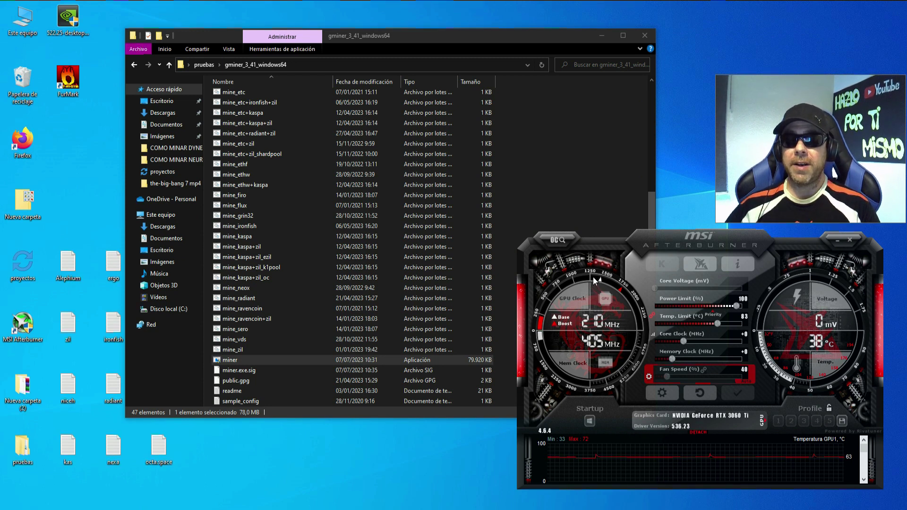
double_click(324, 311)
drag(356, 97, 310, 13)
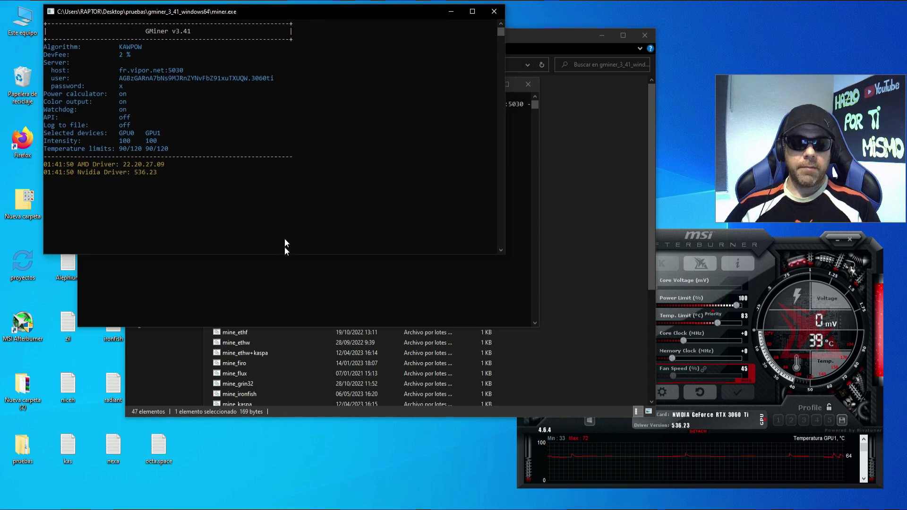
drag(290, 254, 271, 491)
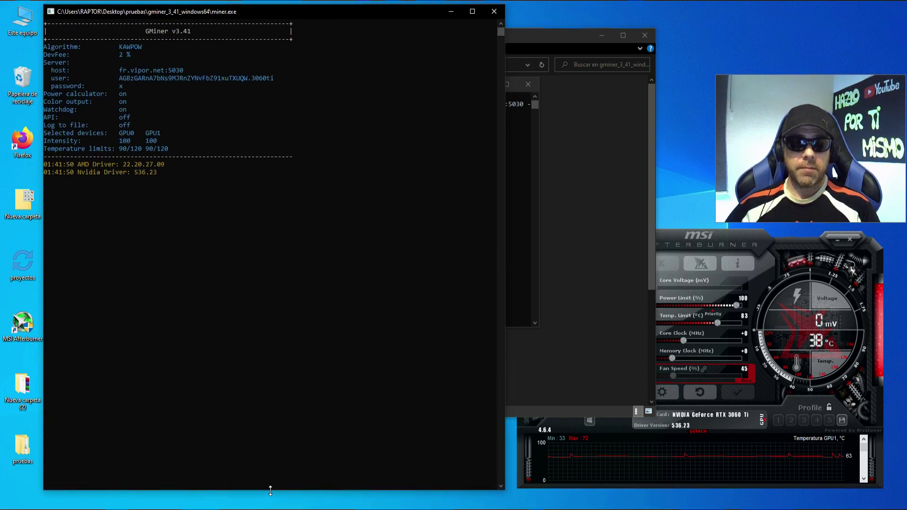
Step: Point out the mine_clore file in the gminer_3_41_windows64 folder and return to the miner console
click(600, 132)
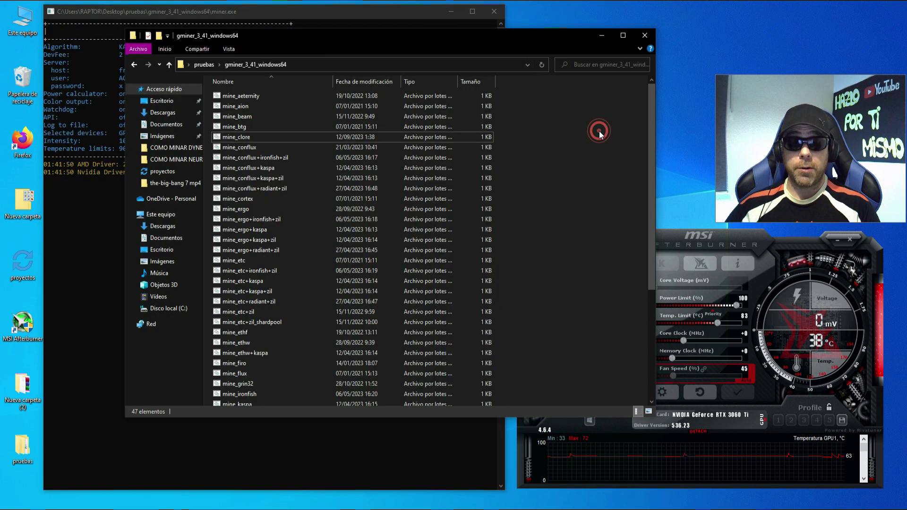
click(243, 139)
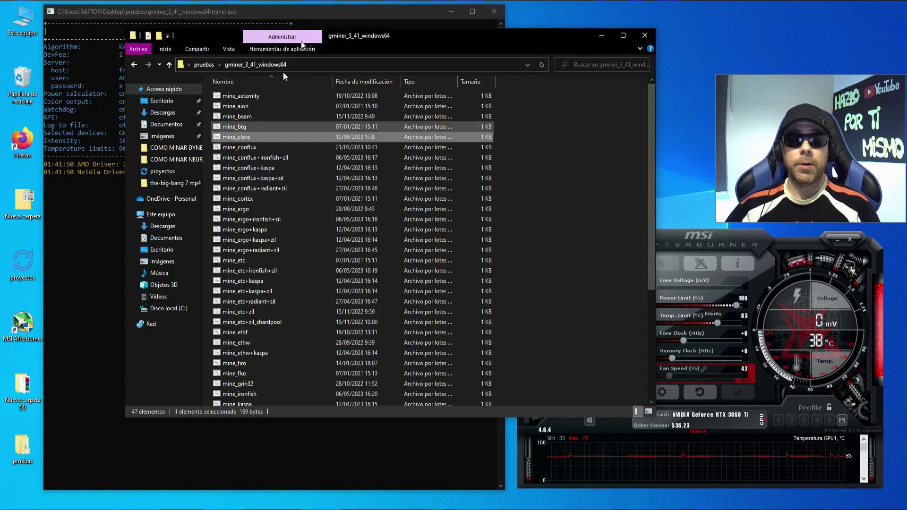
click(310, 10)
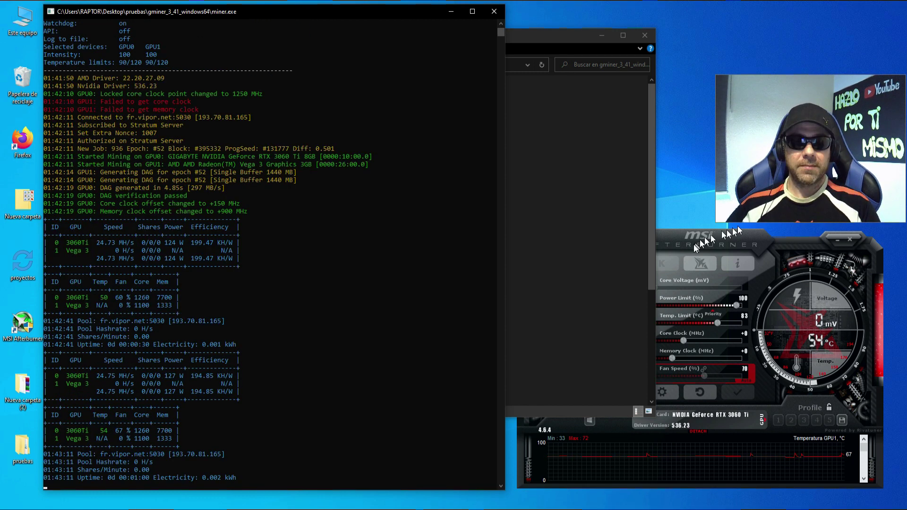
Step: Check the clocks and temperatures in MSI Afterburner while mining, viewing the Vega 3 and returning to the RTX 3060 Ti
click(661, 238)
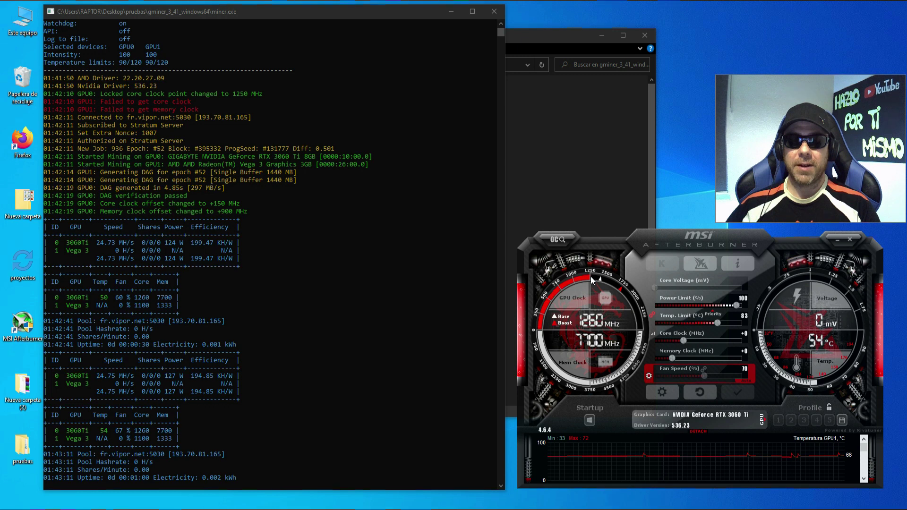
click(306, 169)
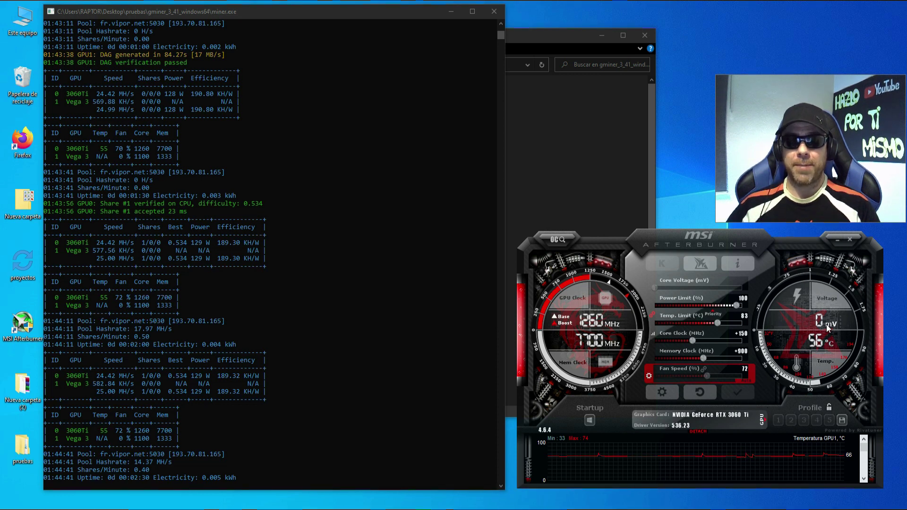
click(763, 419)
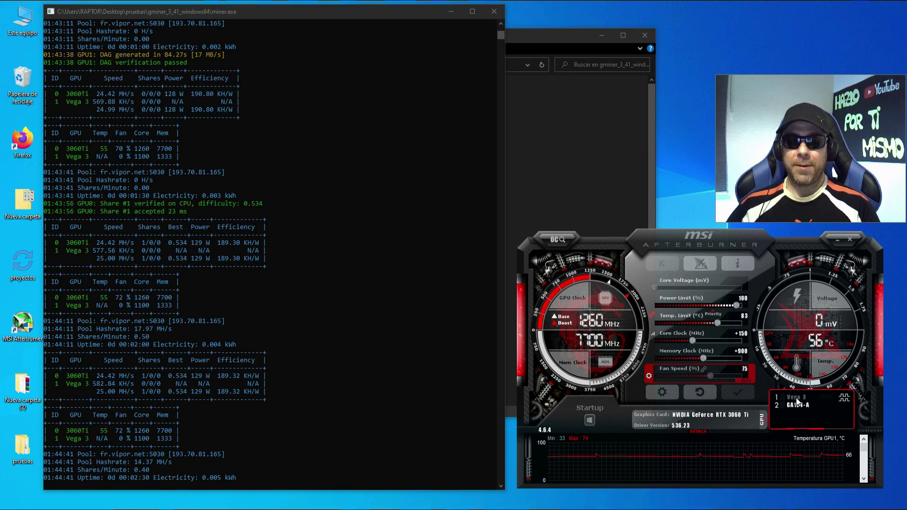
click(796, 399)
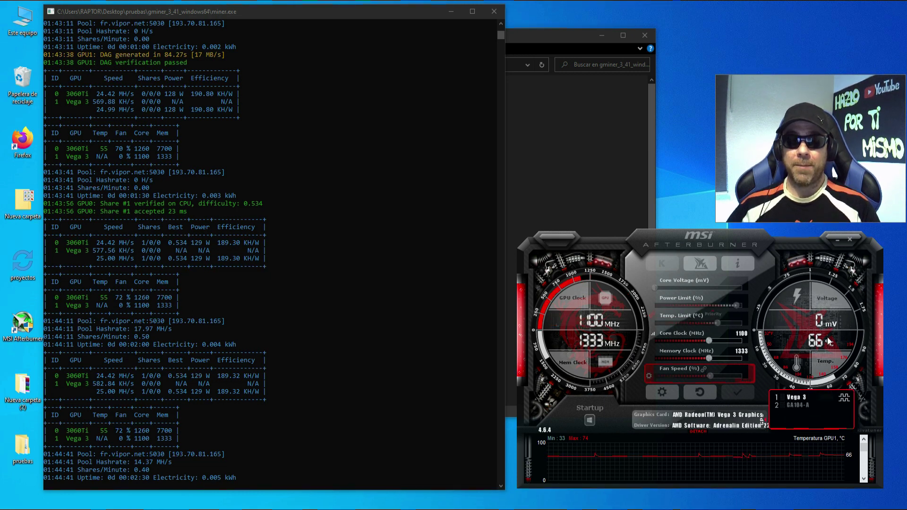
click(798, 405)
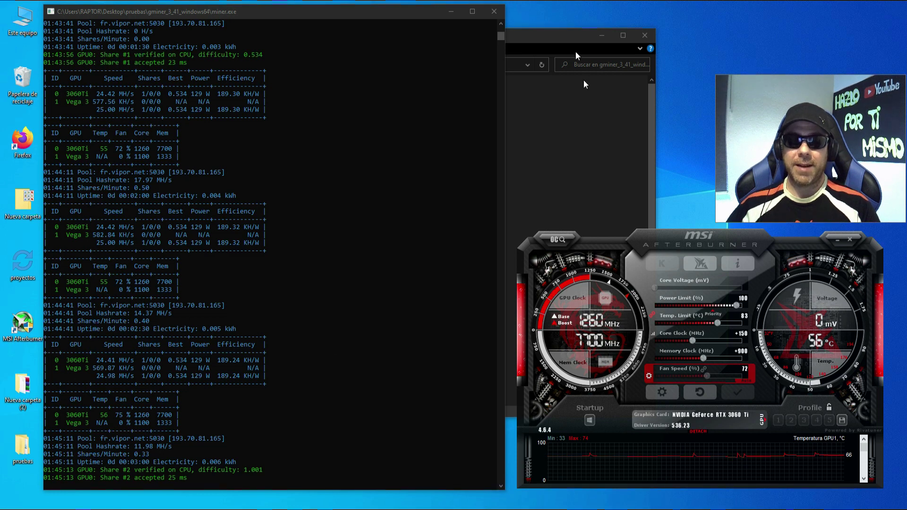
Step: Stop the miner by closing its console, and close the GMiner folder and the leftover command window
click(494, 11)
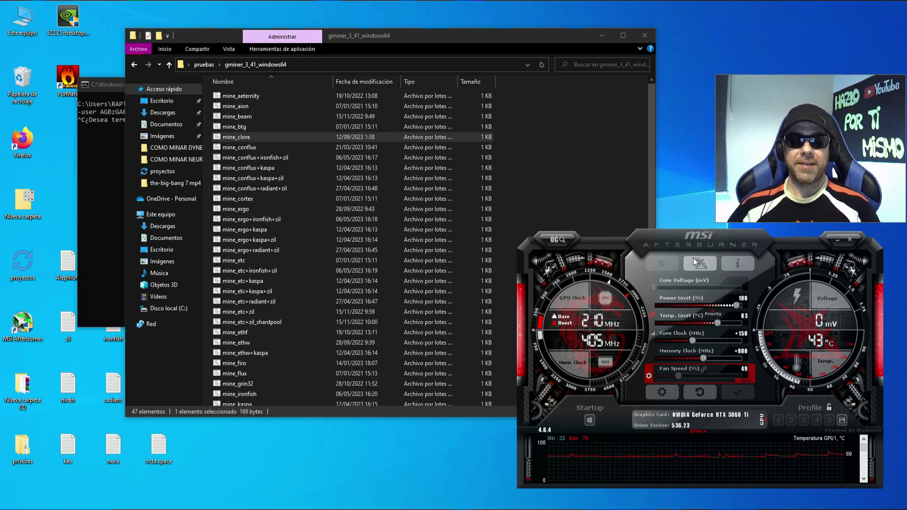
click(644, 35)
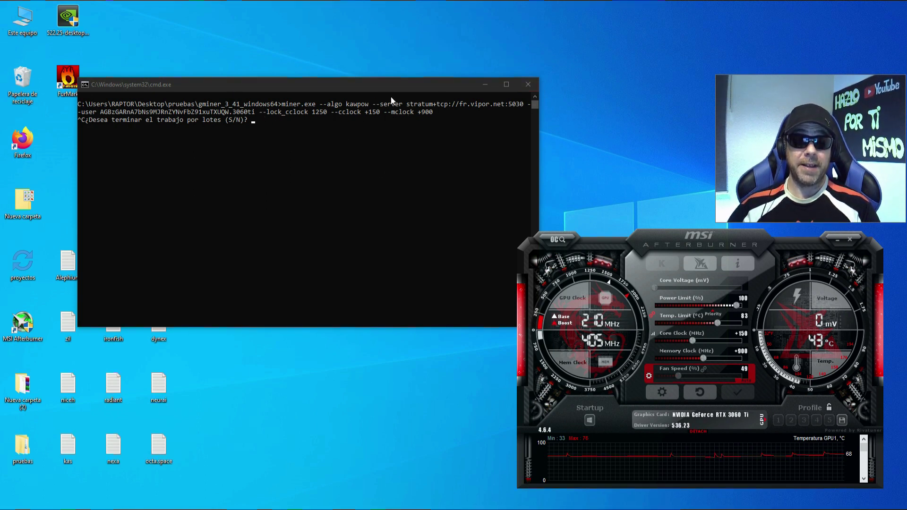
click(528, 85)
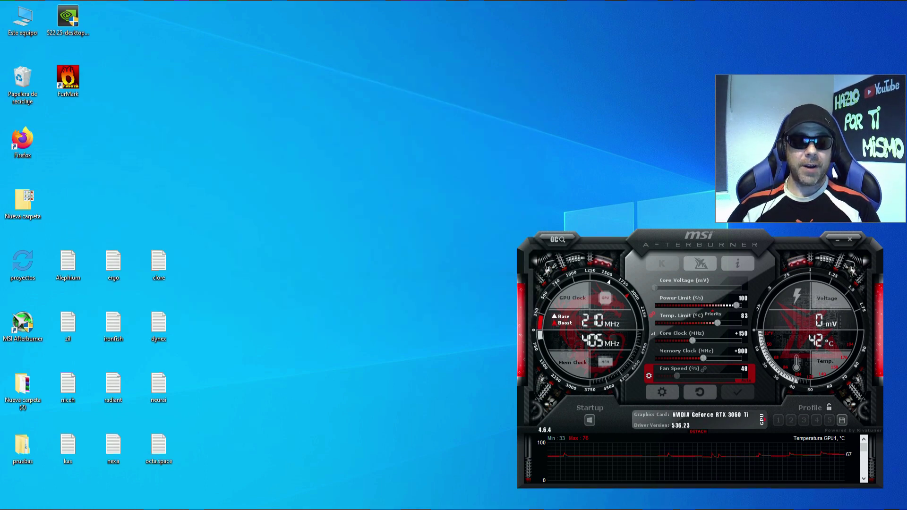
Step: Leave the Vipor server page and copy the wallet address from the clore text file
mouse_move(84, 509)
click(84, 480)
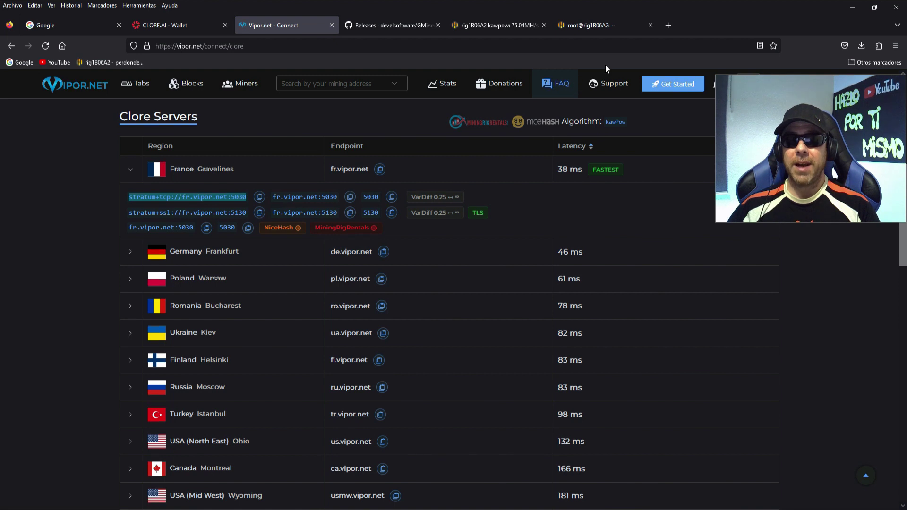
click(853, 7)
key(alt+Tab)
double_click(149, 257)
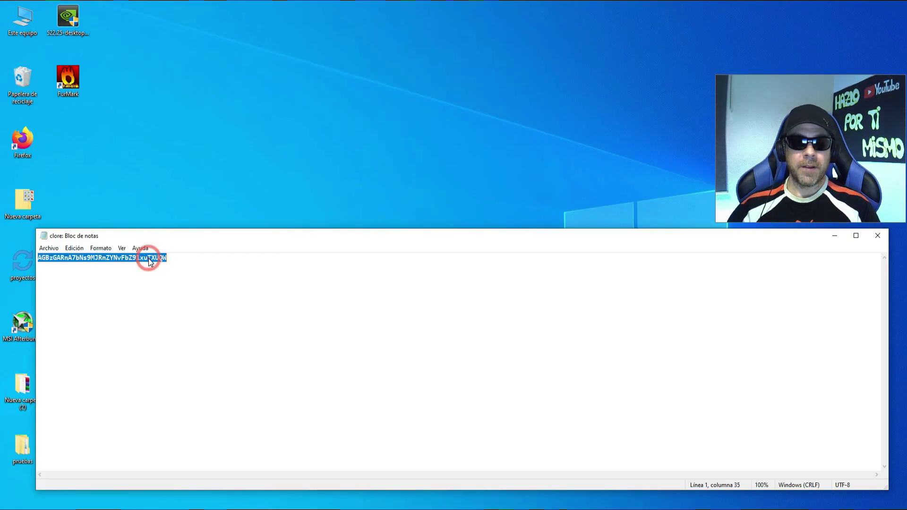
right_click(150, 259)
click(178, 288)
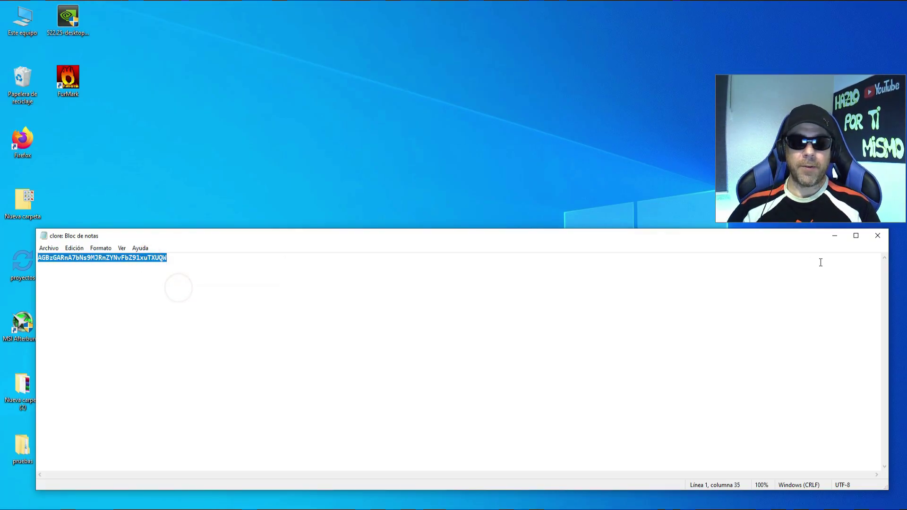
Step: Close the clore text file and switch to Firefox, returning to the Vipor pool connect page
click(877, 236)
click(491, 101)
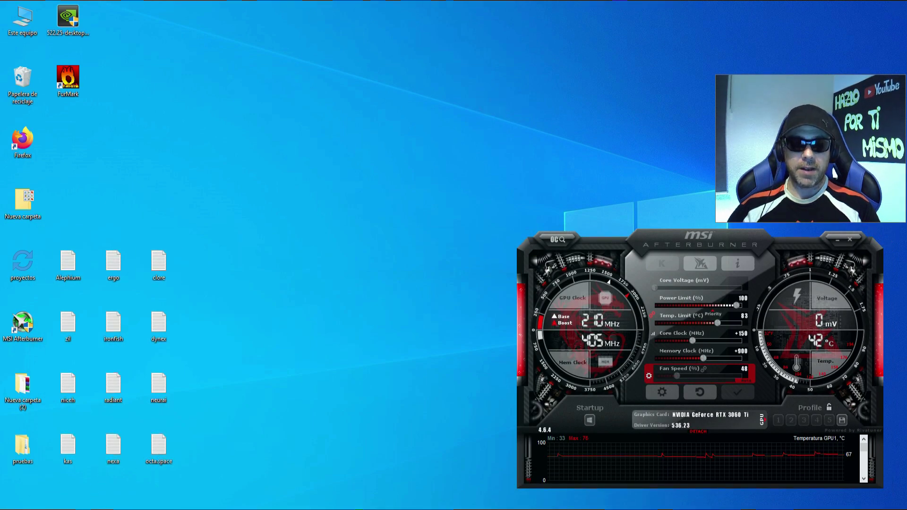
key(alt+Tab)
scroll(403, 112, up, 7)
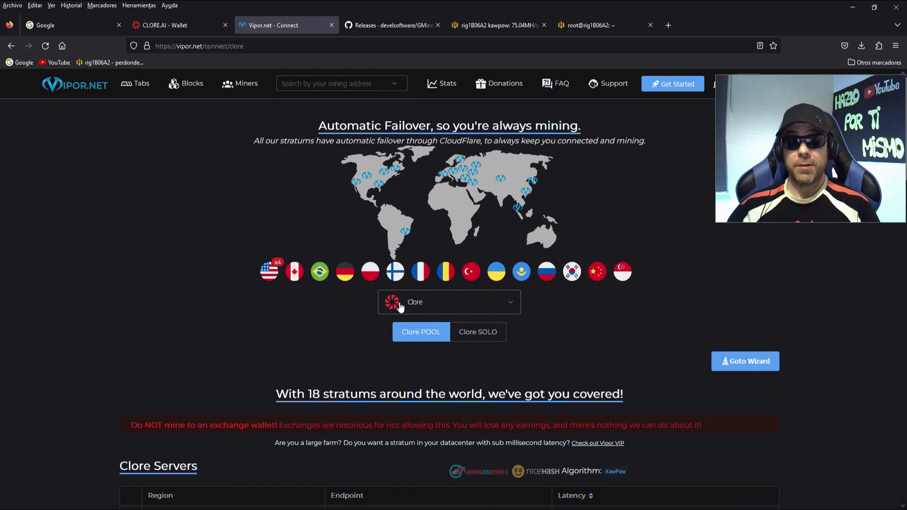
Step: Search Vipor for the copied wallet address and open its Clore POOL miner page
click(301, 85)
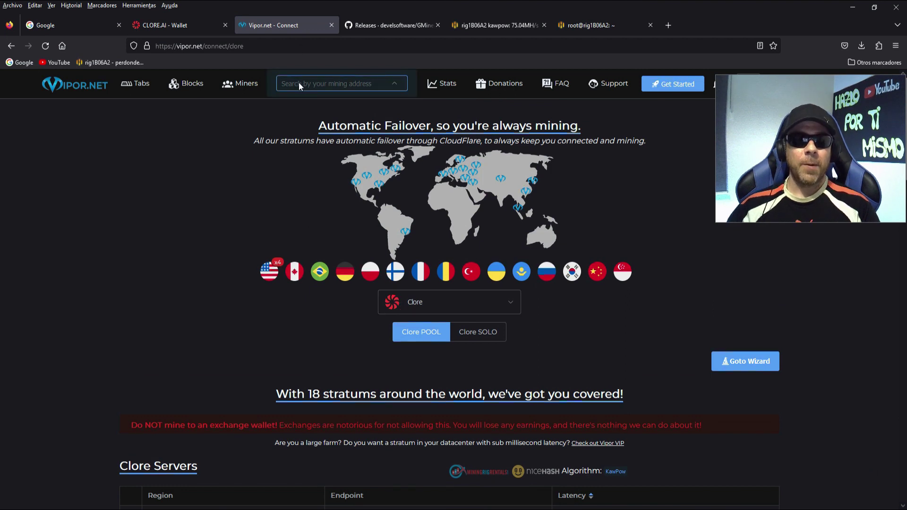
right_click(300, 84)
click(326, 158)
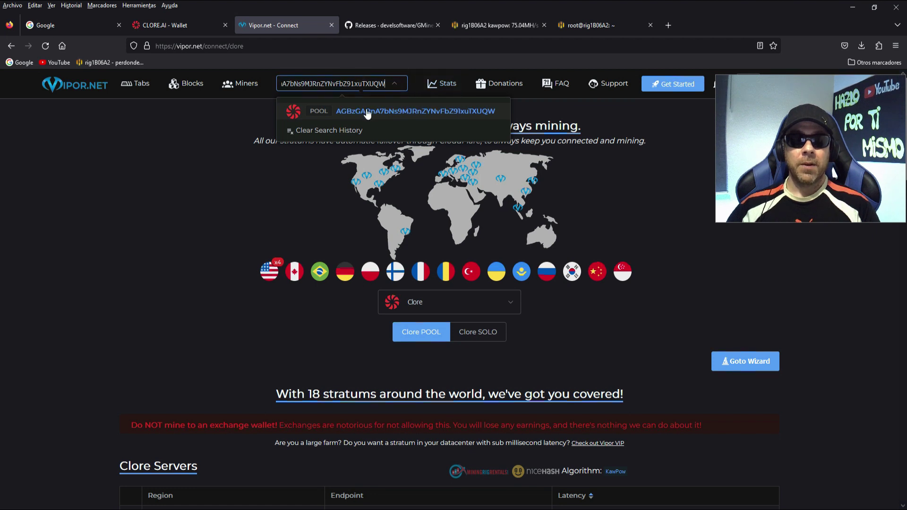
click(367, 112)
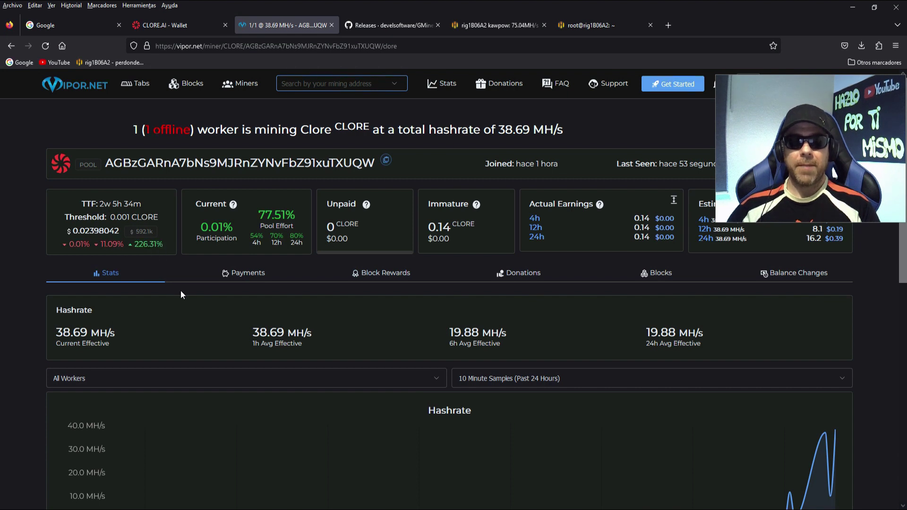
Step: Examine the miner's hashrate chart and worker tables, and highlight the current hashrate of the active worker 3060ti
scroll(881, 360, down, 3)
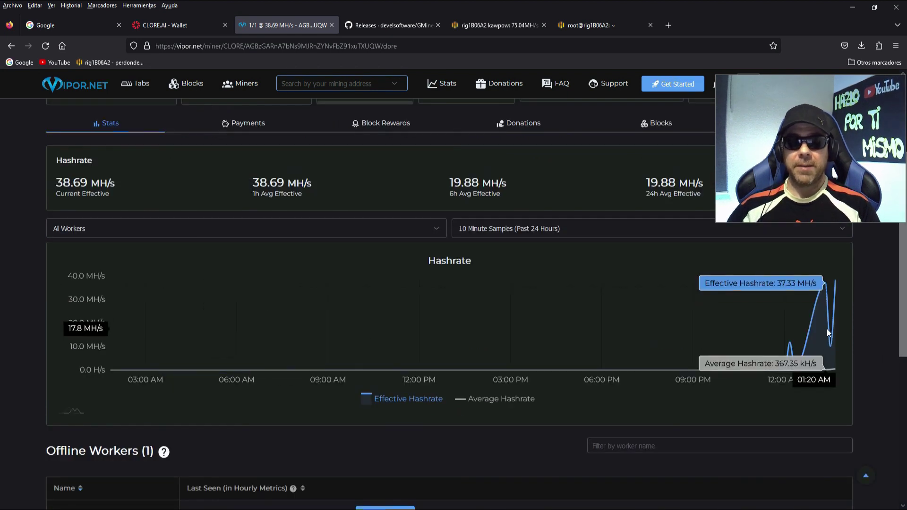
scroll(827, 329, down, 4)
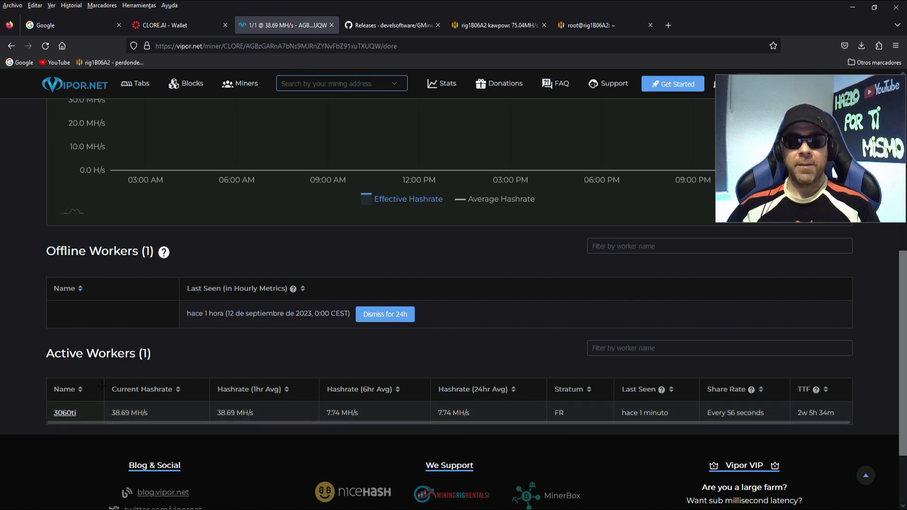
drag(114, 412, 147, 412)
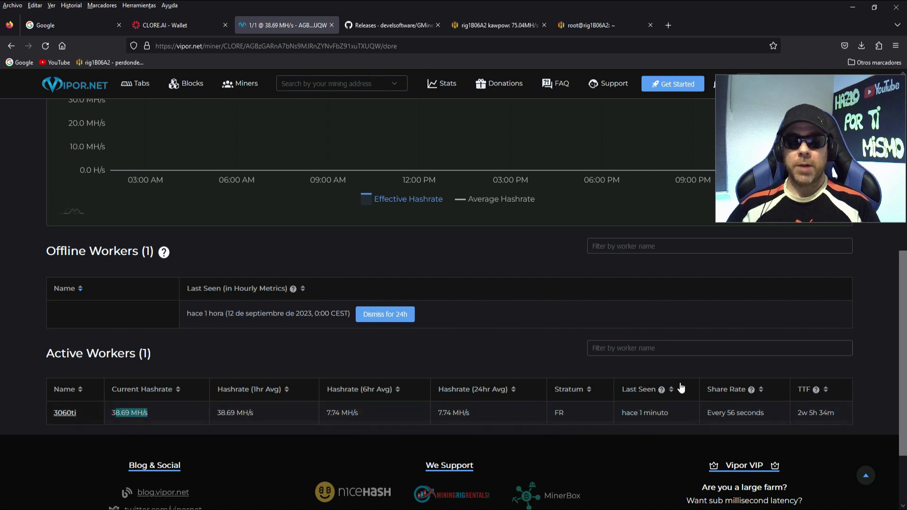
Step: Return to the miner page's summary and highlight the current effective hashrate and the immature CLORE balance
scroll(682, 389, up, 6)
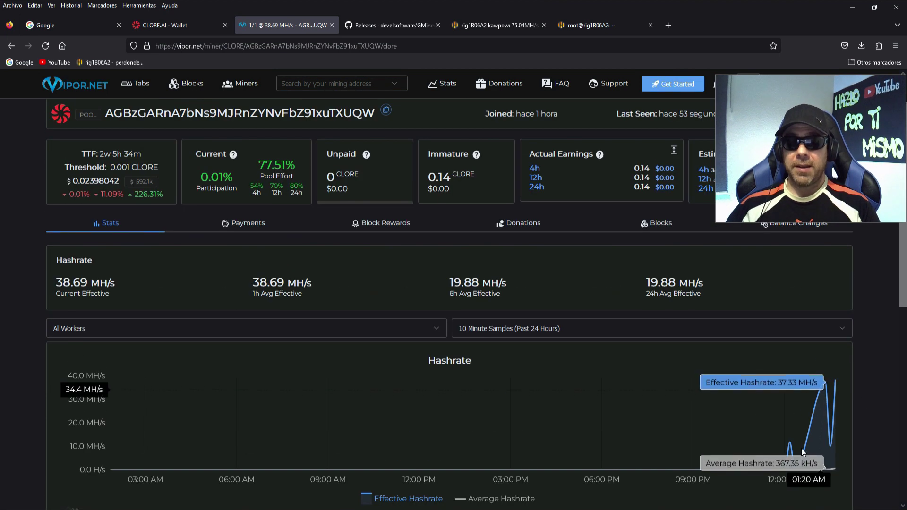
scroll(827, 392, up, 1)
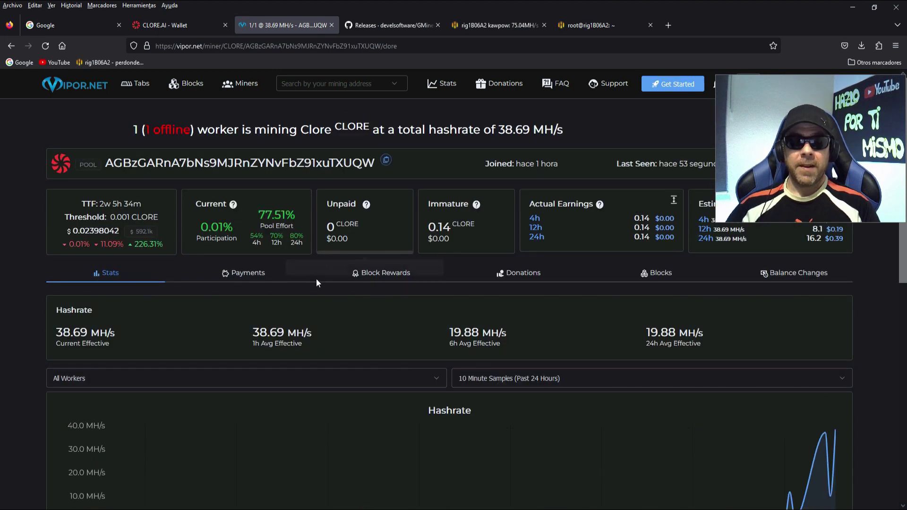
double_click(55, 332)
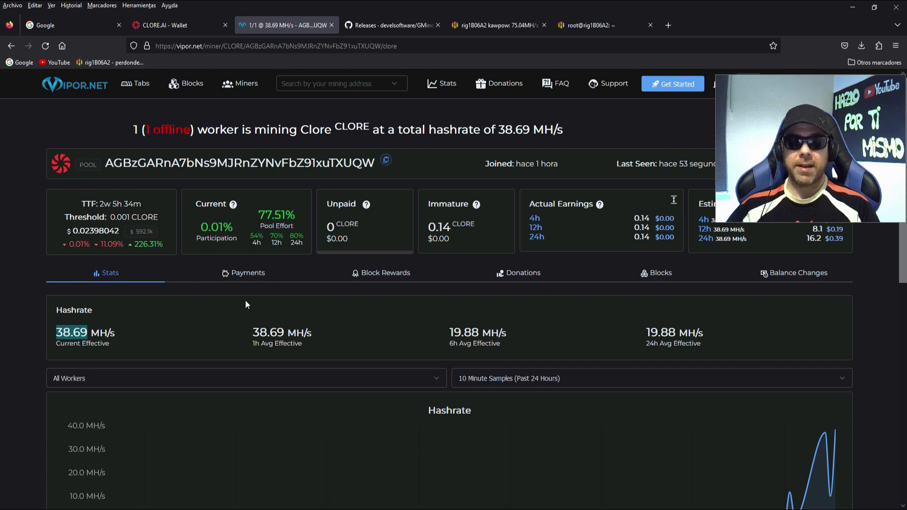
mouse_move(440, 238)
drag(439, 224, 453, 226)
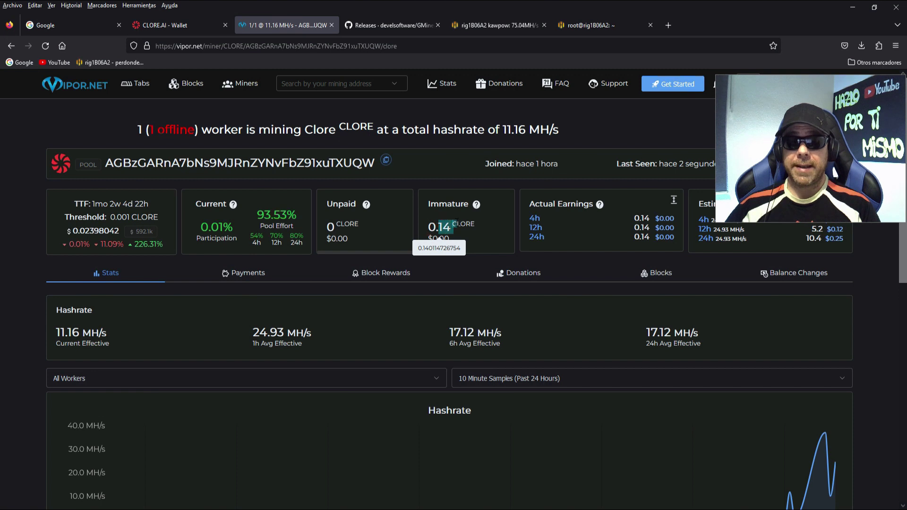